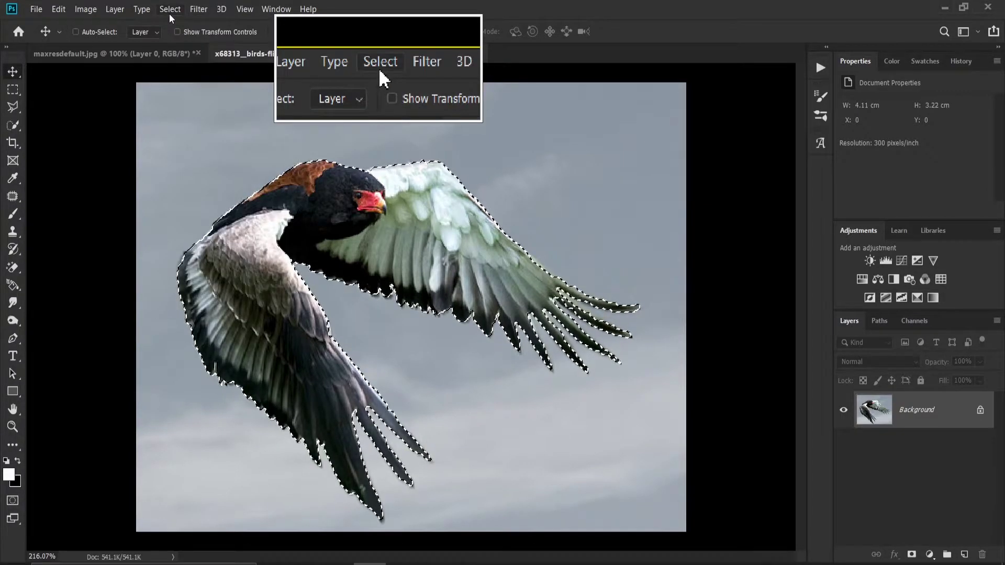
Contract the bird selection by 2 pixels.
left_click(170, 11)
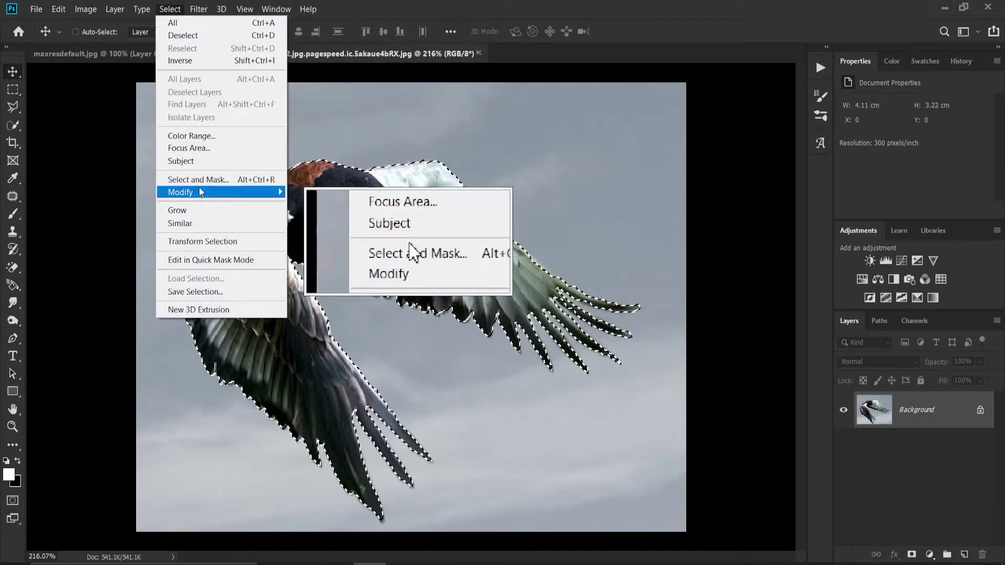
mouse_move(189, 193)
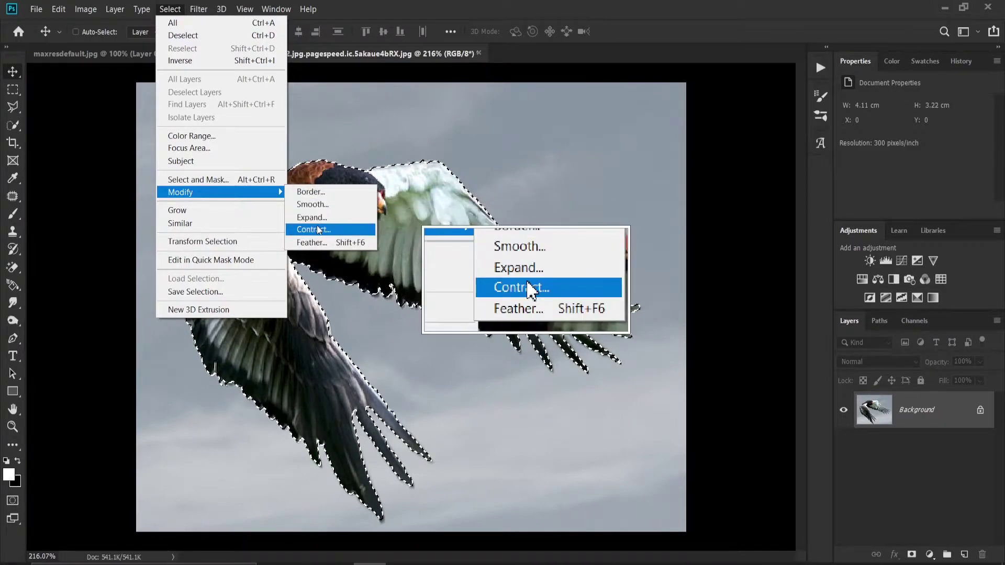
left_click(317, 229)
type("2")
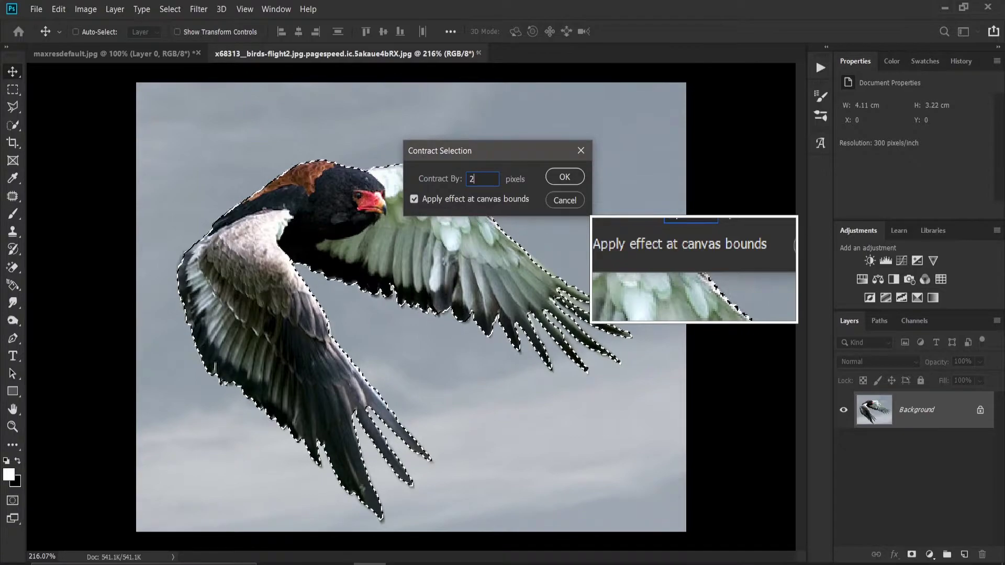
key("Return")
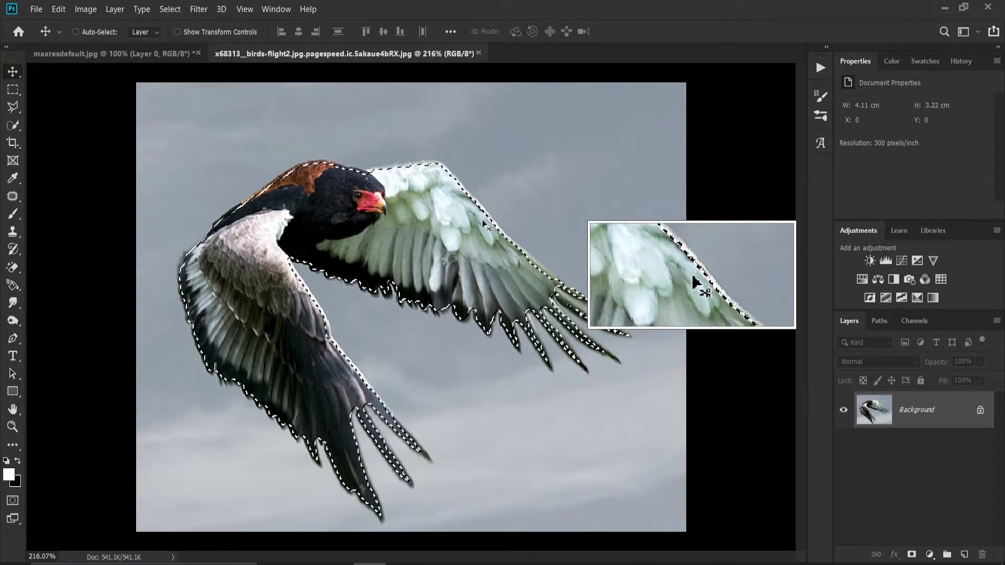
Feather the selection by 1 pixel and copy the bird onto a new layer.
key("shift+F6")
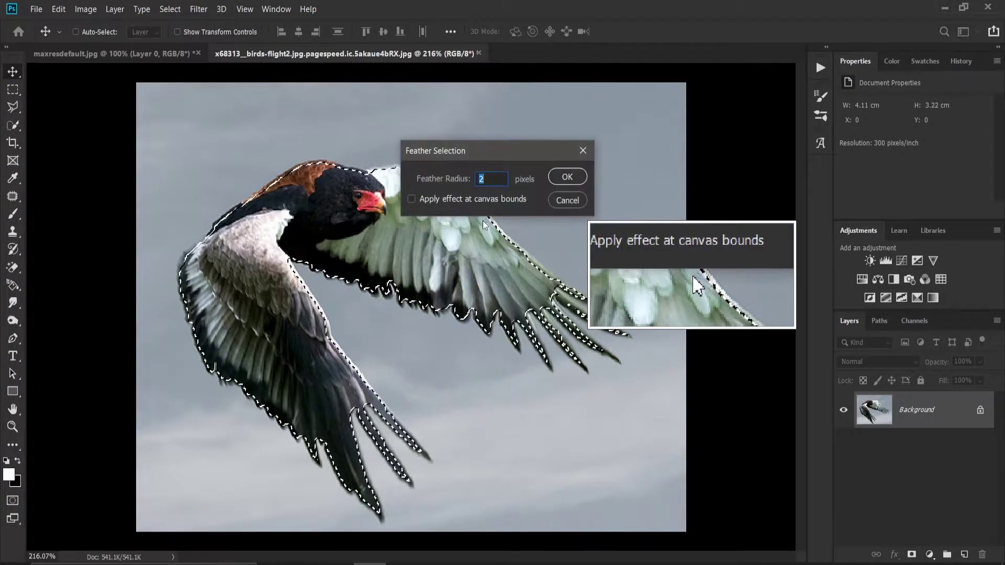
key("Return")
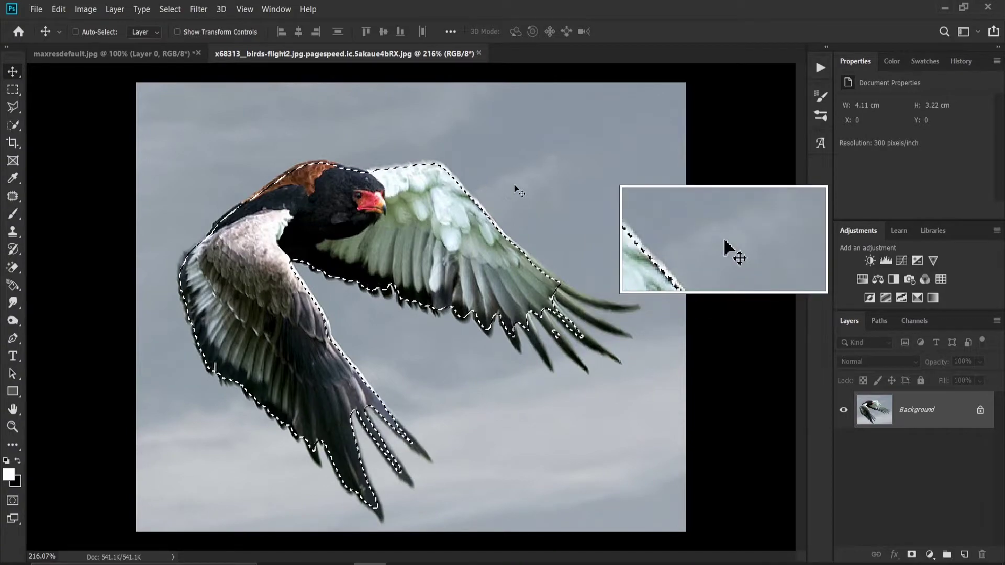
key("ctrl")
key("ctrl+z")
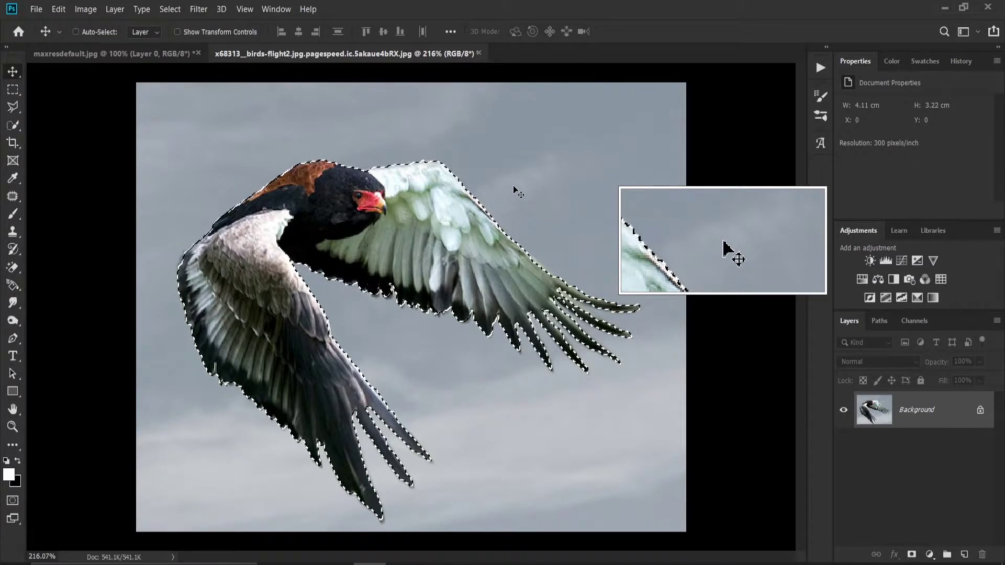
key("shift+F6")
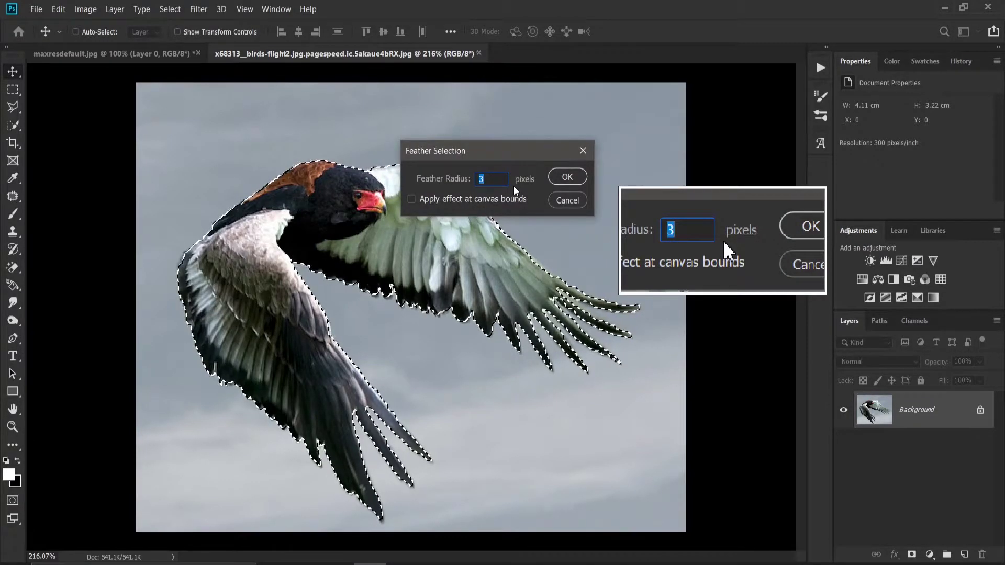
type("1")
key("Return")
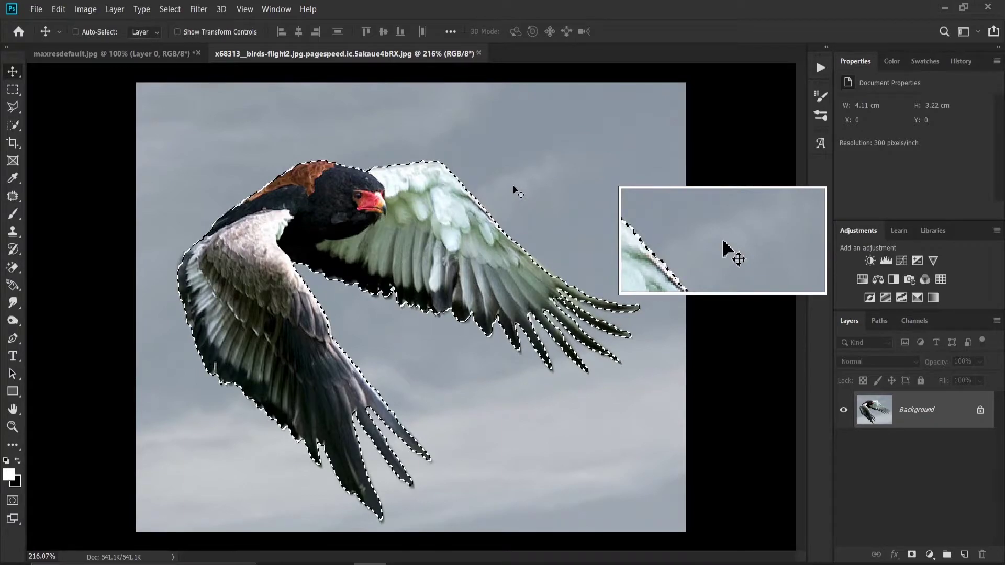
key("ctrl")
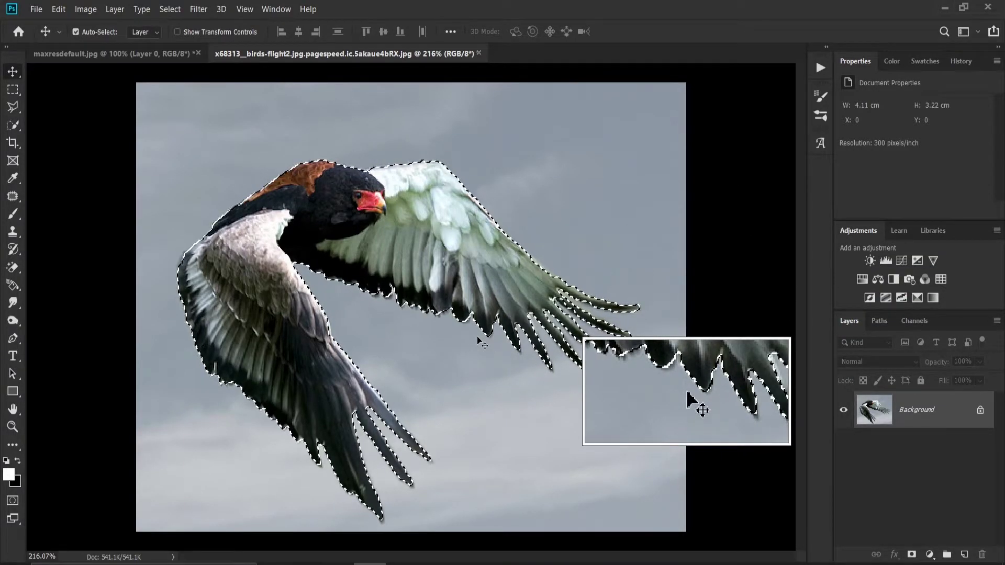
key("ctrl+j")
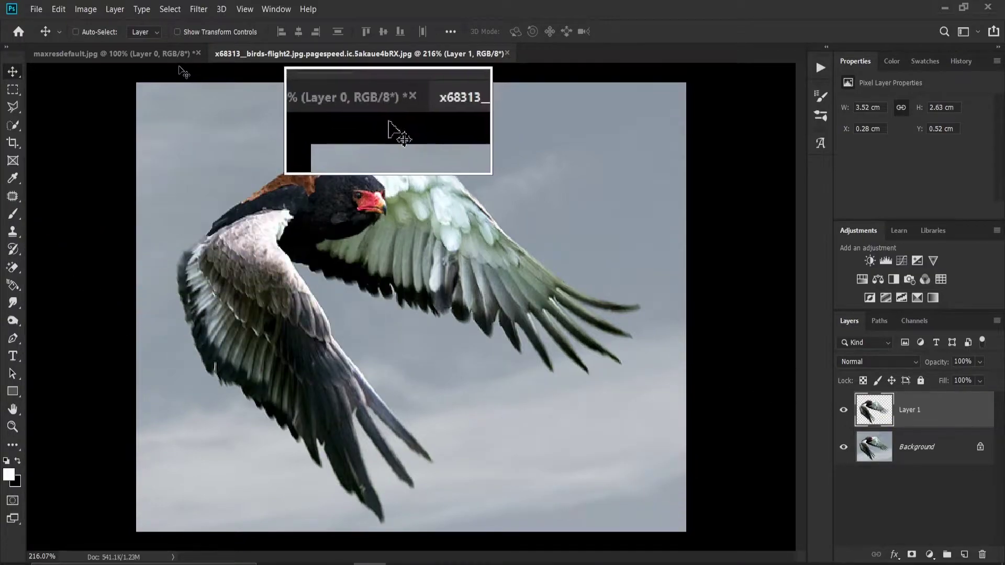
Paste the bird into maxresdefault.jpg, move it left and scale it to about 83%.
left_click(131, 53)
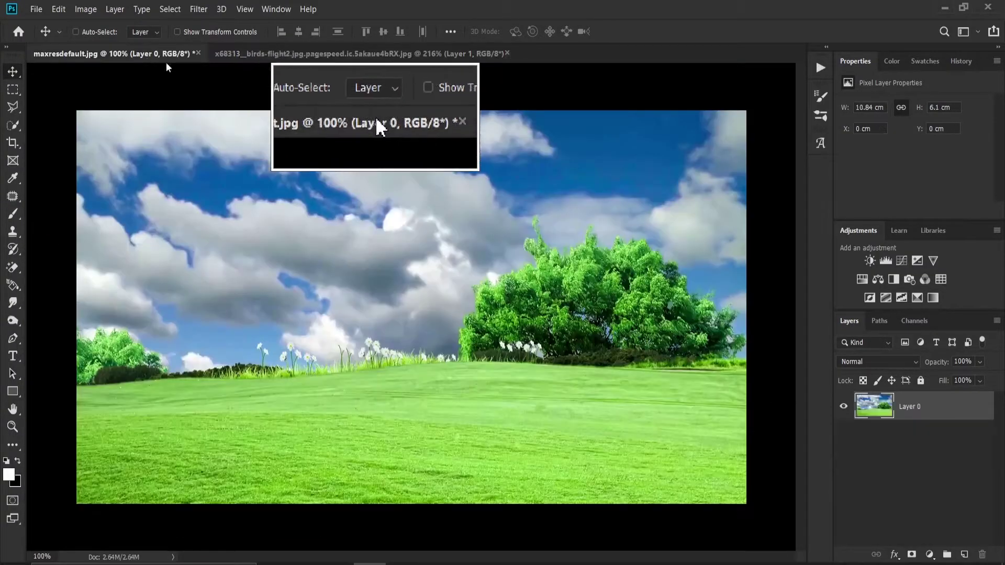
key("ctrl+v")
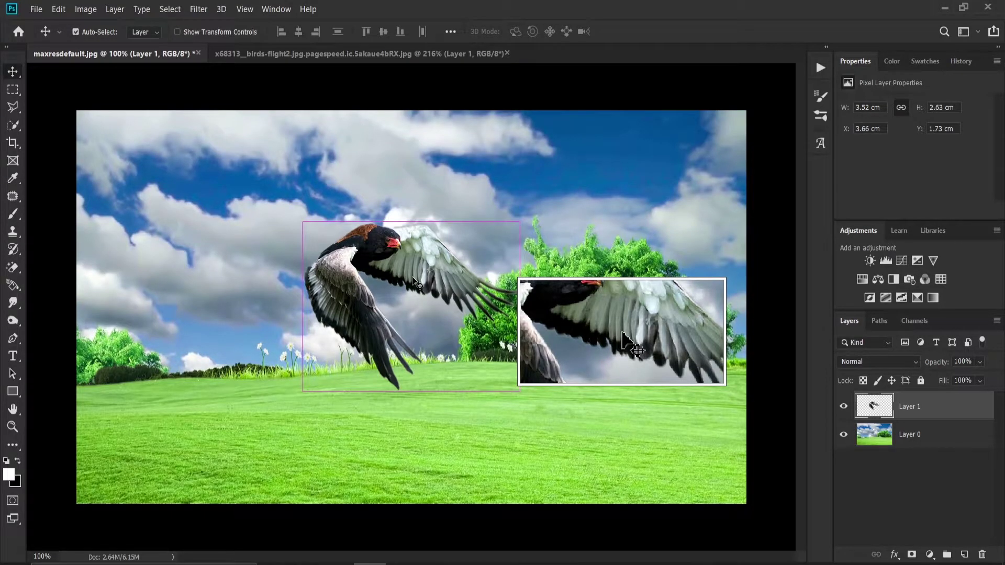
key("ctrl+t")
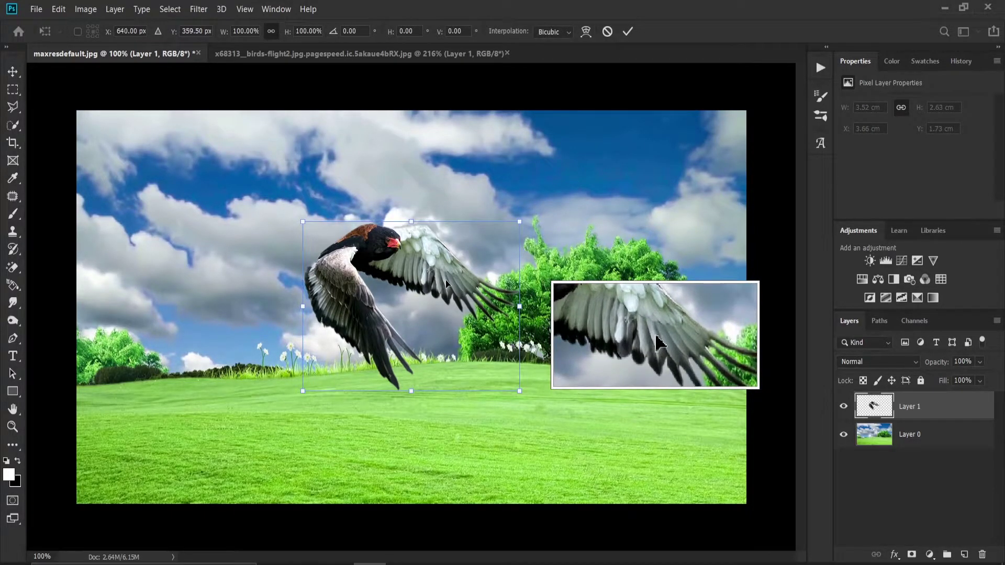
left_click_drag(446, 283, 209, 274)
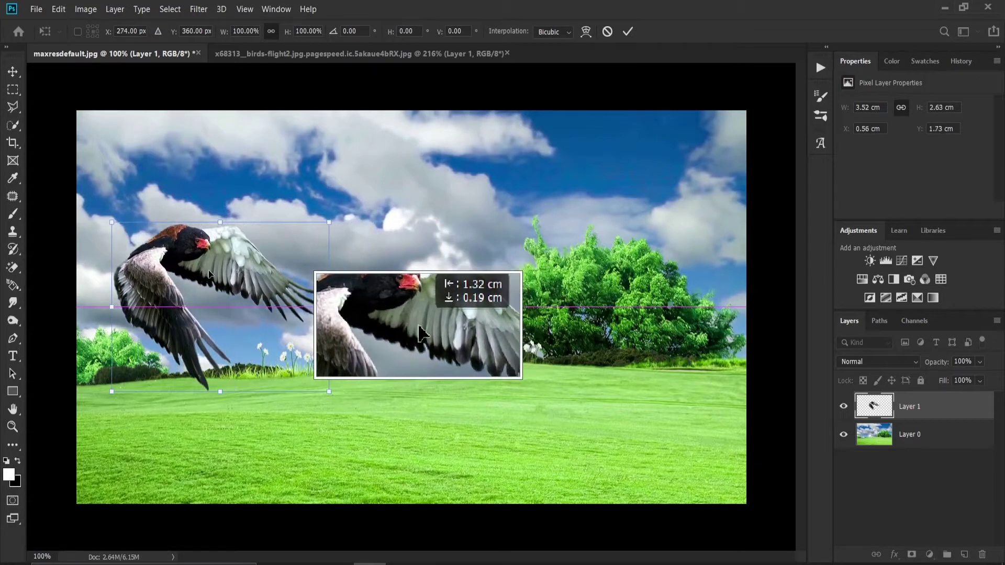
left_click_drag(309, 392, 308, 377)
left_click_drag(222, 304, 212, 312)
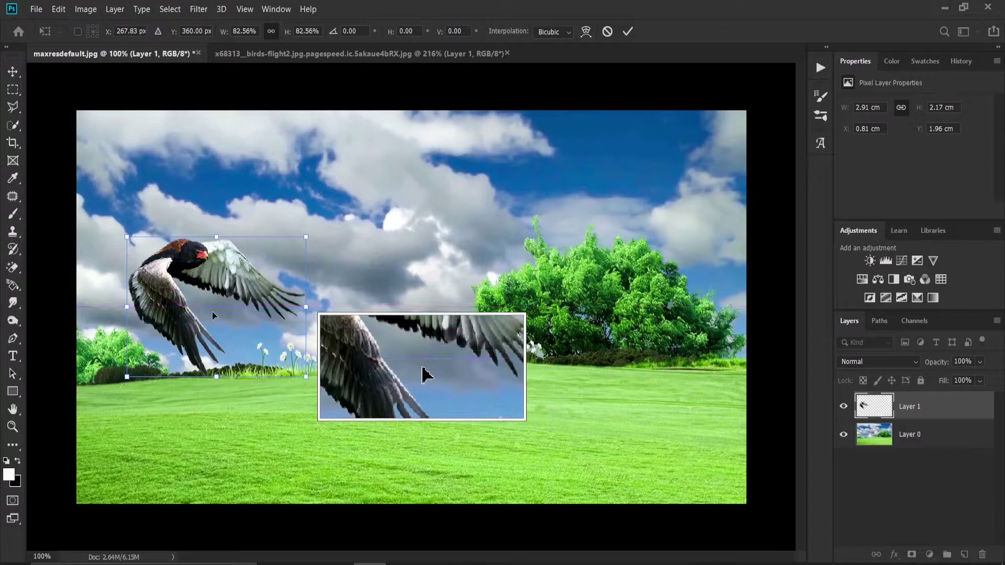
key("Return")
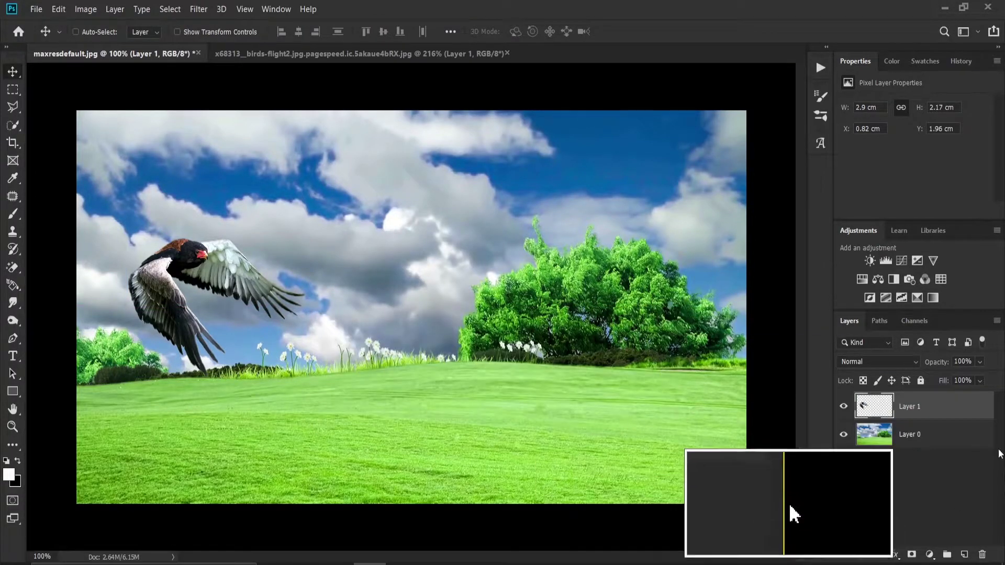
Apply a 295-pixel Motion Blur at -3° to the landscape background layer.
double_click(932, 432)
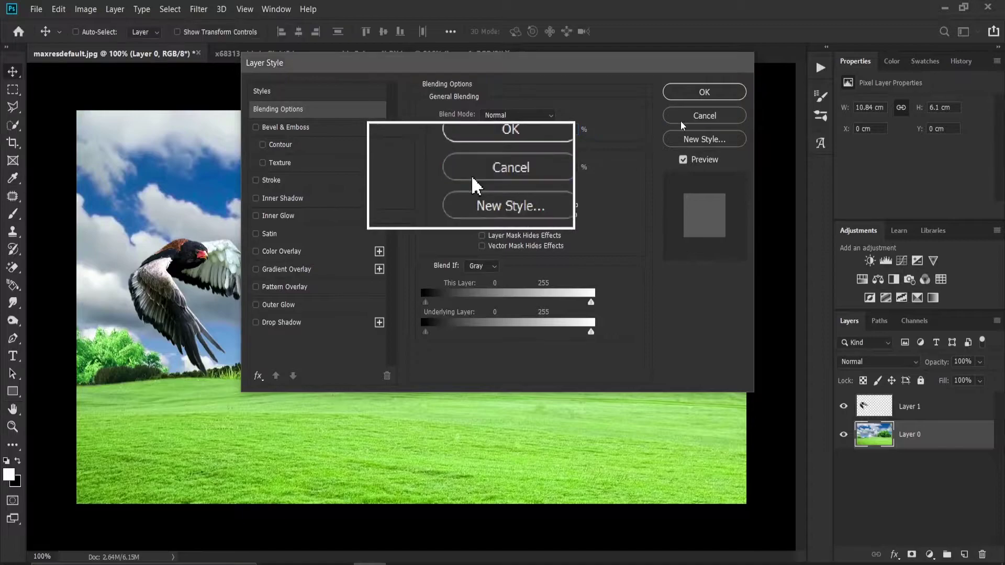
left_click(680, 115)
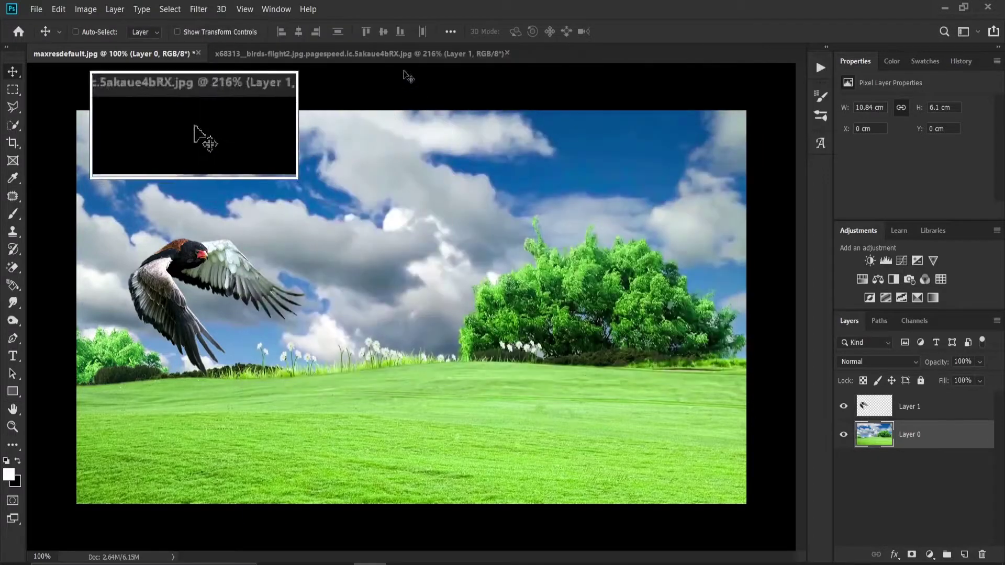
left_click(199, 7)
mouse_move(236, 155)
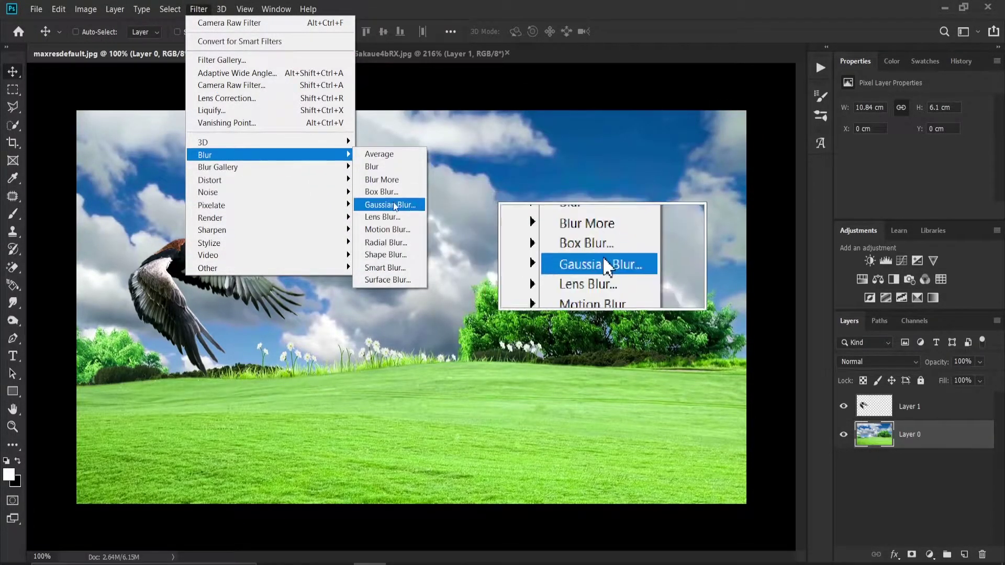
left_click(388, 228)
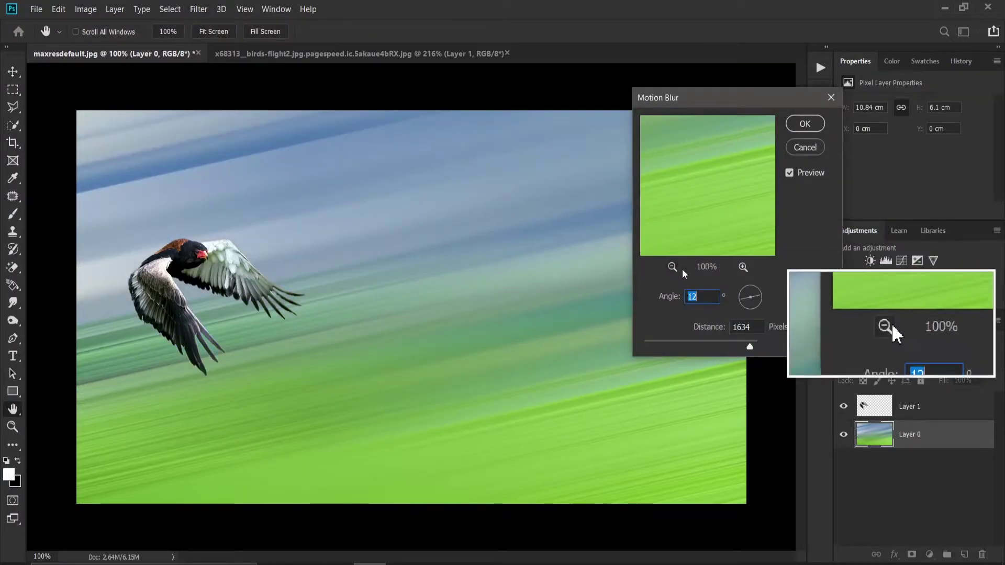
left_click_drag(748, 347, 721, 348)
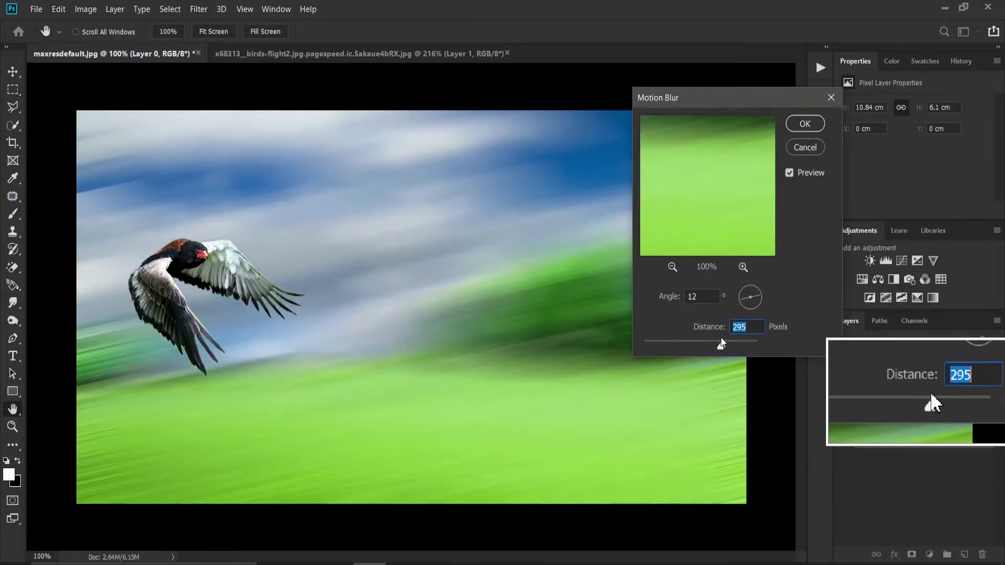
left_click_drag(749, 304, 758, 299)
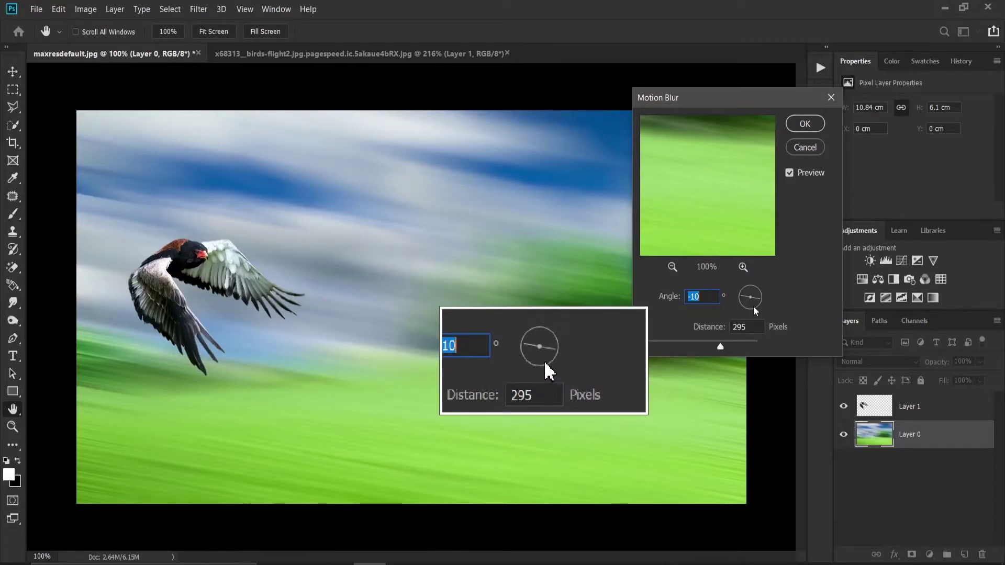
left_click_drag(754, 307, 764, 298)
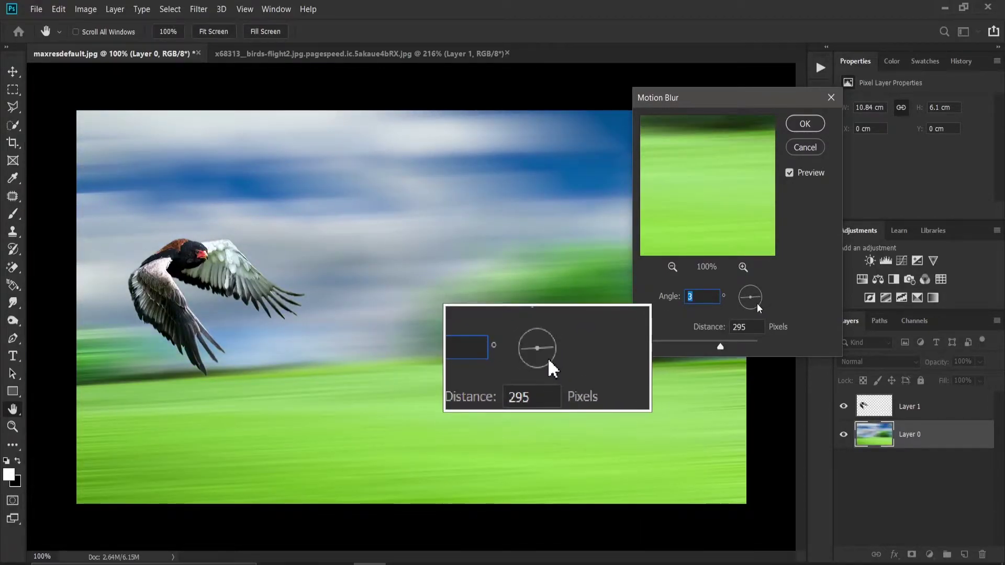
left_click(758, 299)
left_click(759, 297)
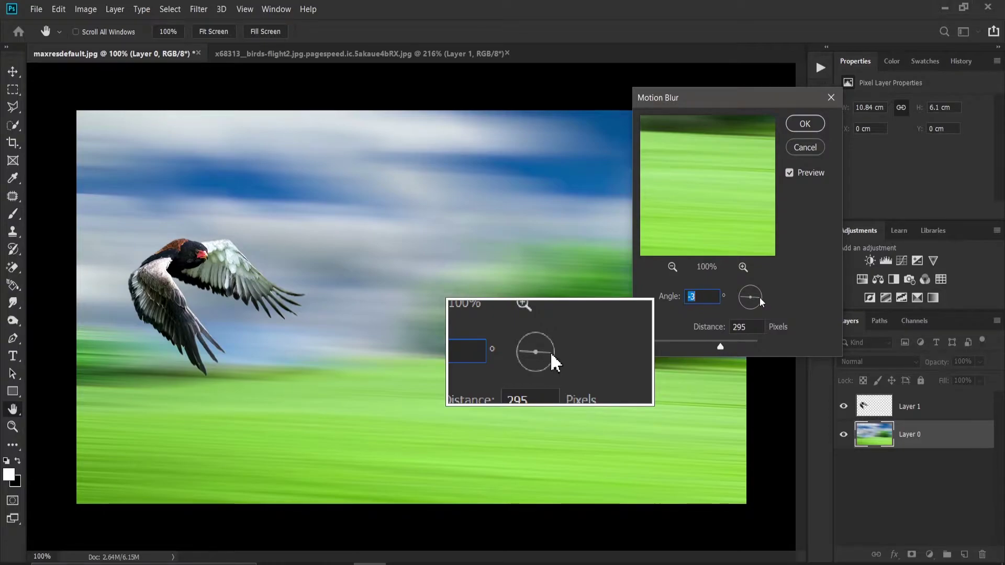
left_click(805, 124)
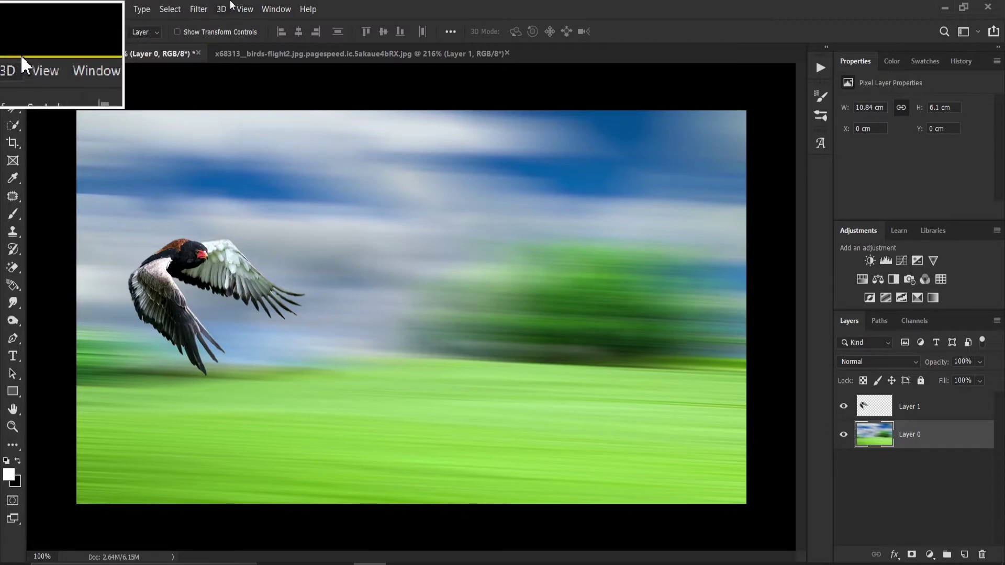
left_click(198, 9)
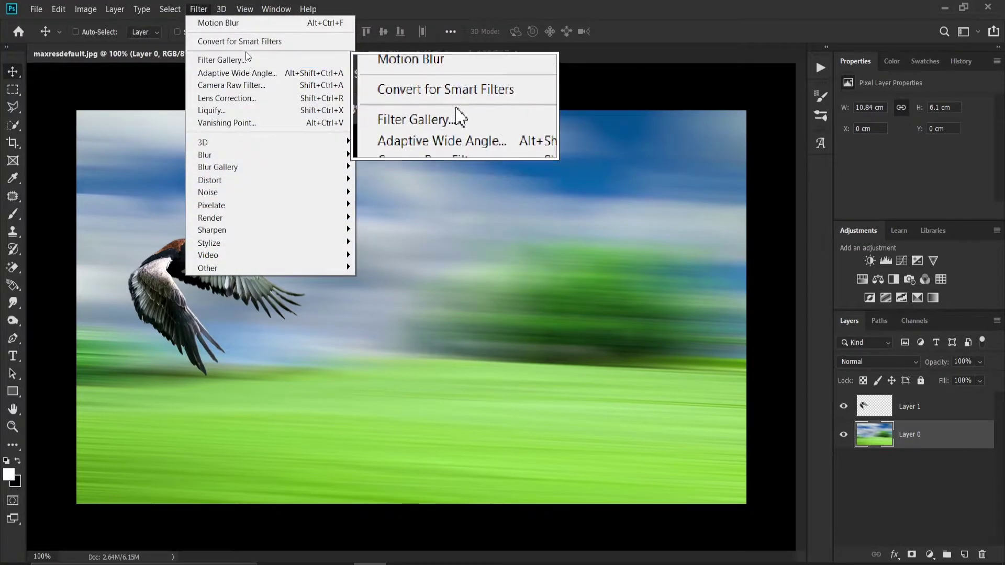
left_click(407, 109)
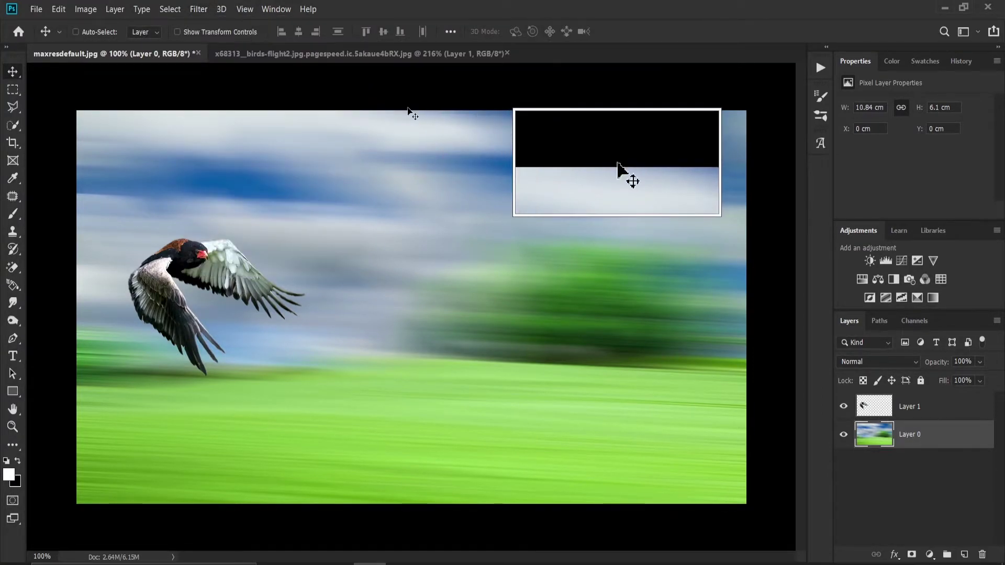
key("z")
left_click(171, 283)
left_click(171, 284)
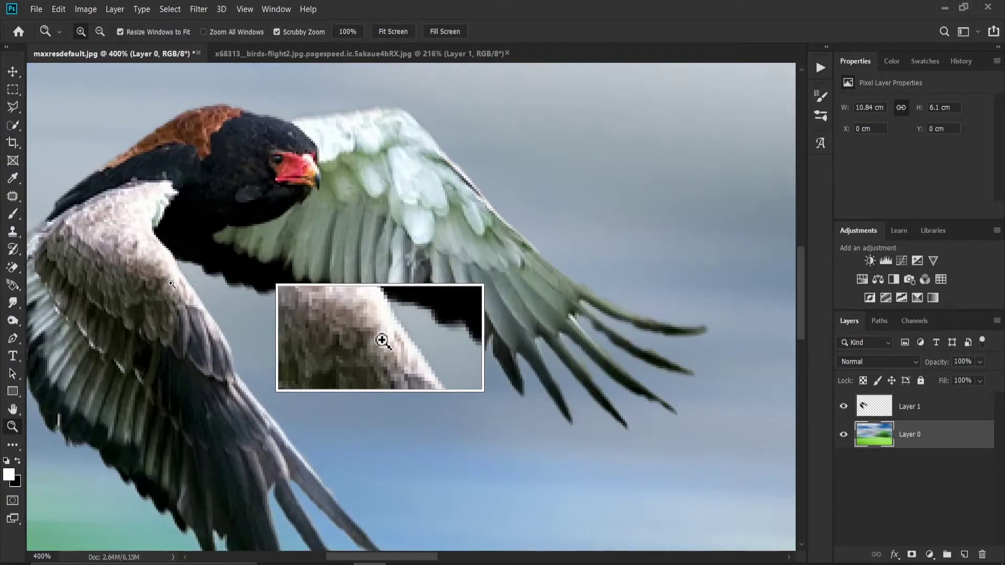
left_click(171, 284)
left_click(261, 229)
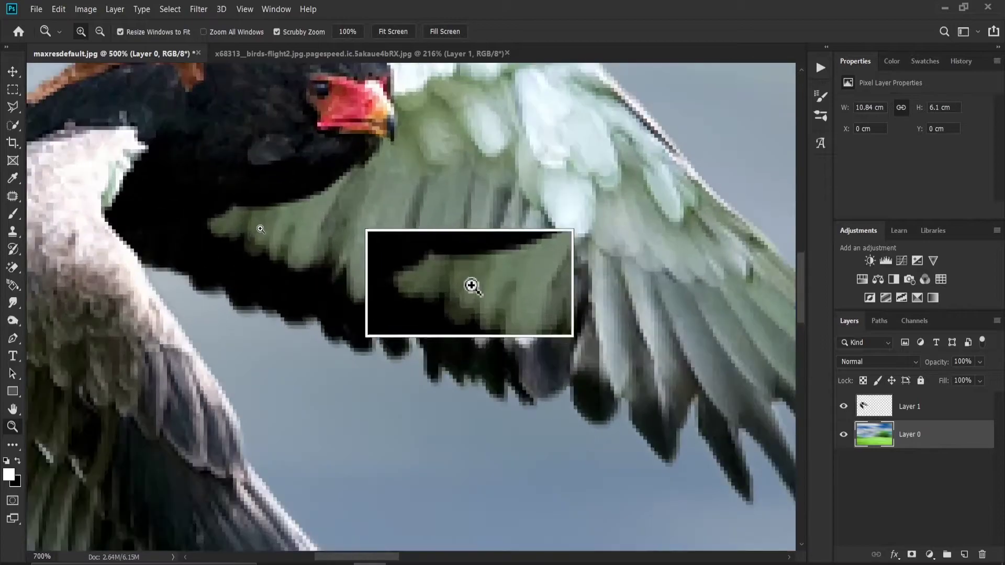
left_click_drag(261, 229, 238, 257)
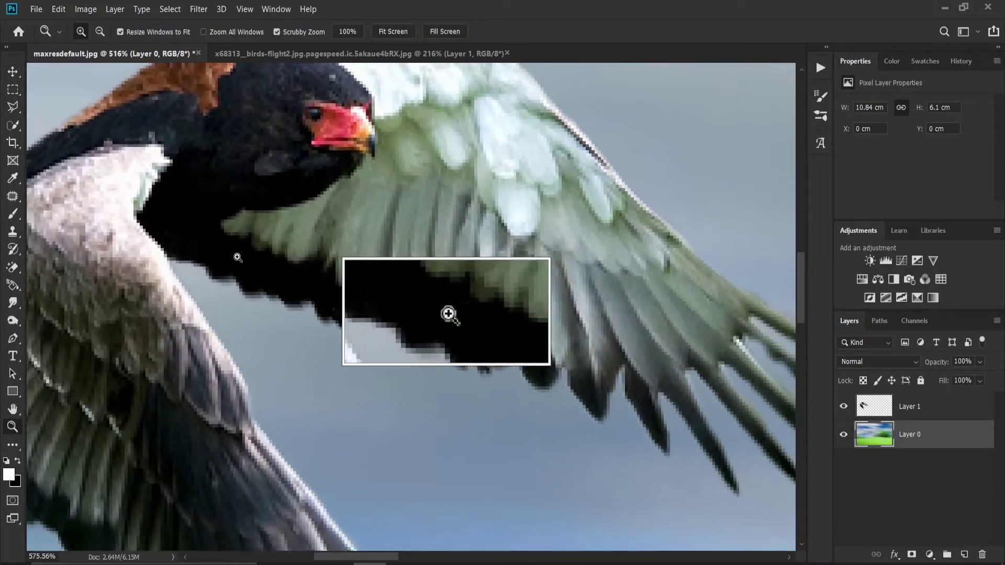
left_click_drag(288, 230, 250, 233)
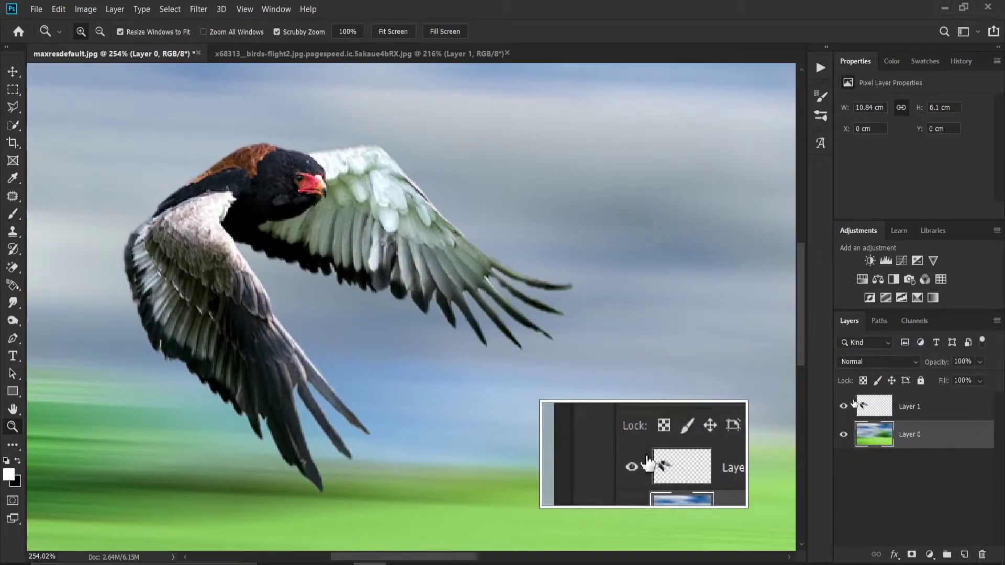
double_click(875, 409)
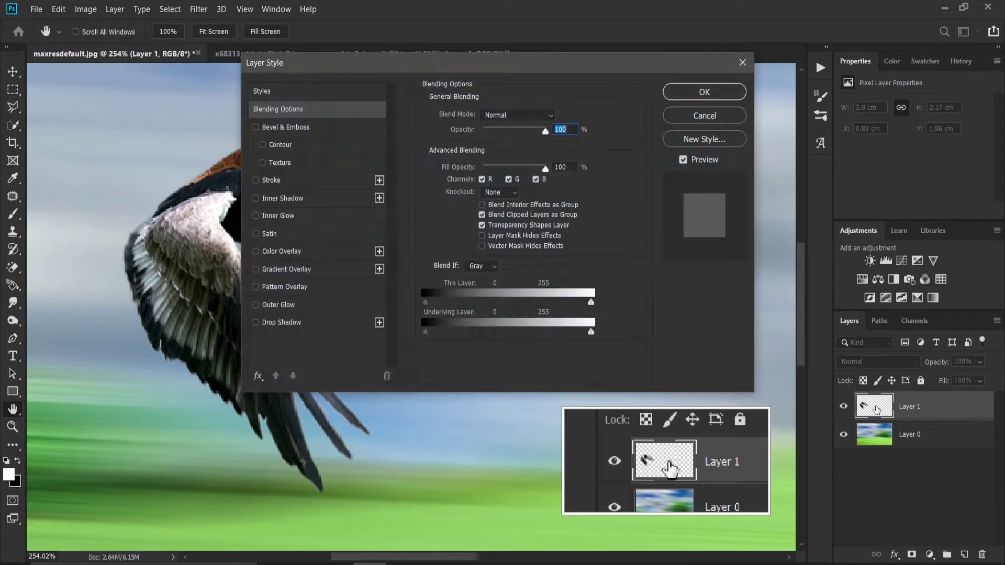
left_click(725, 119)
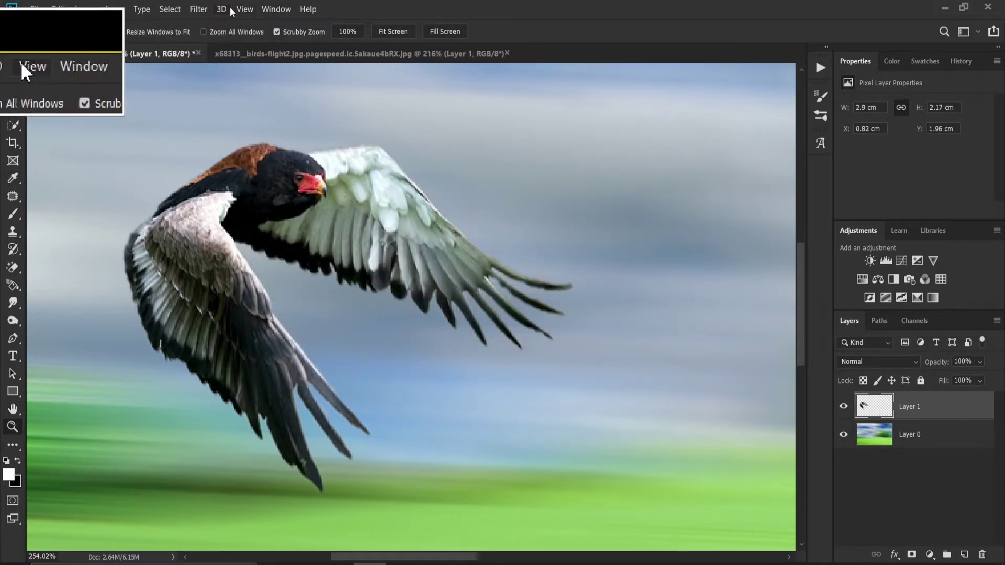
left_click(204, 11)
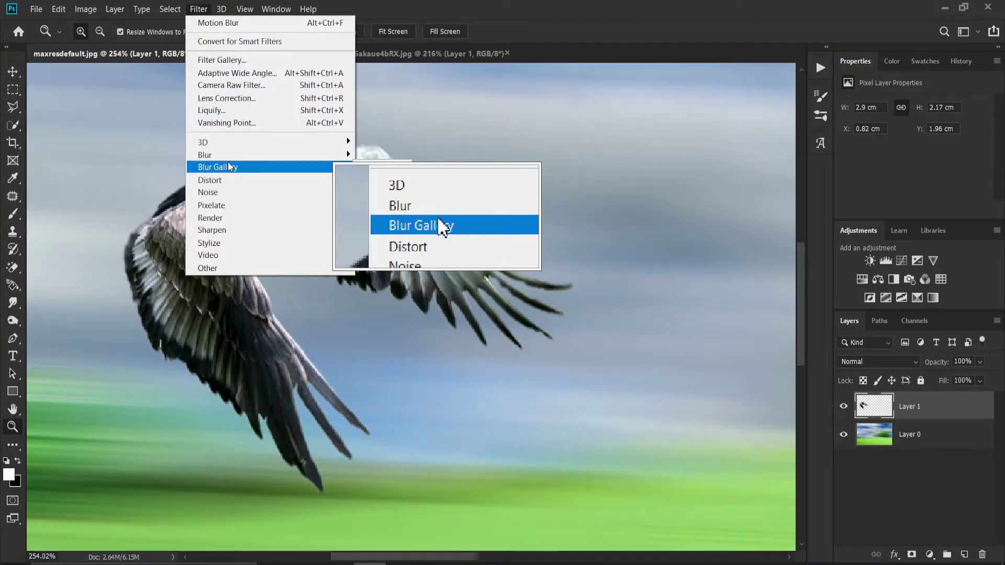
mouse_move(236, 167)
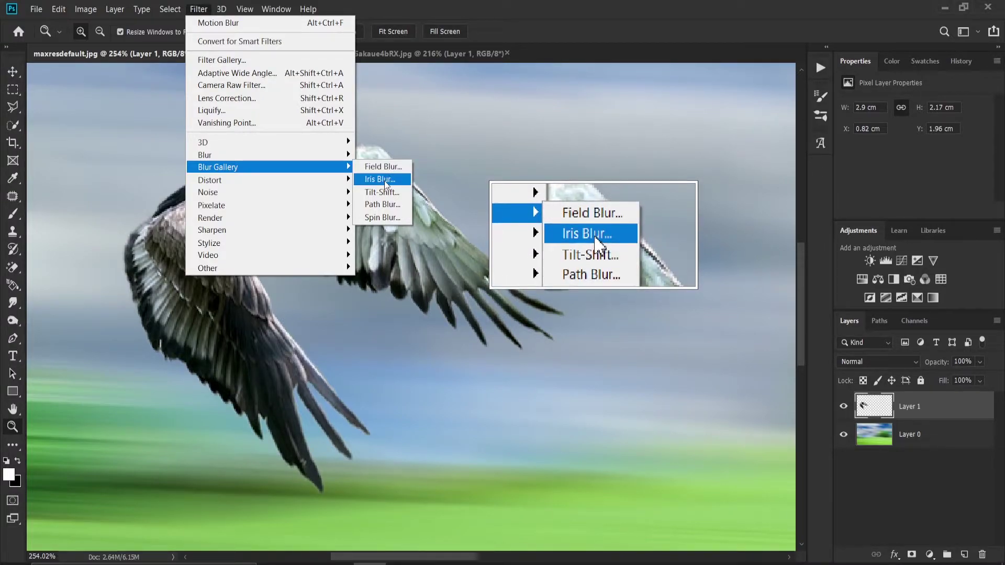
Try iris, field and path blurs in the Blur Gallery, then cancel without applying.
left_click(385, 180)
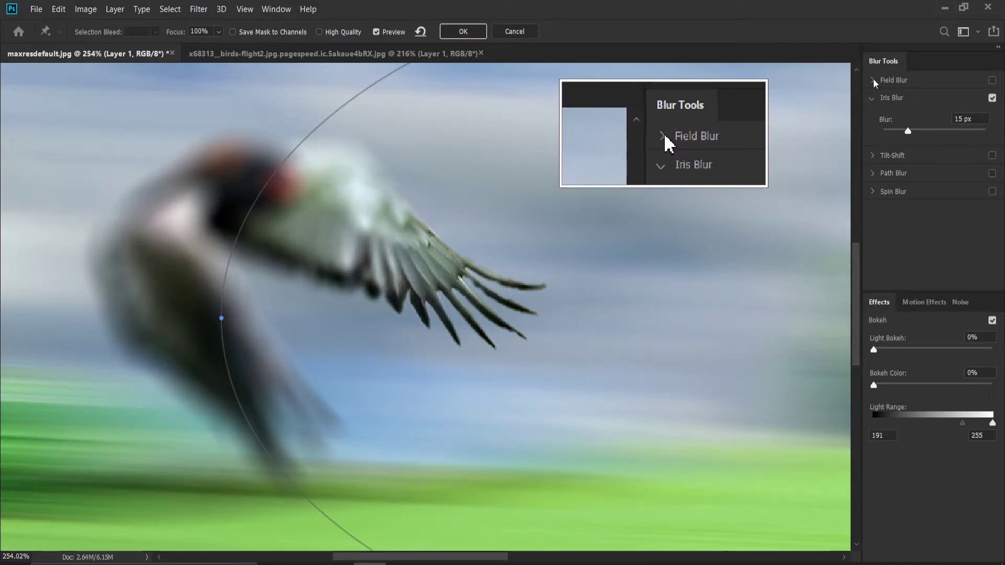
left_click(875, 82)
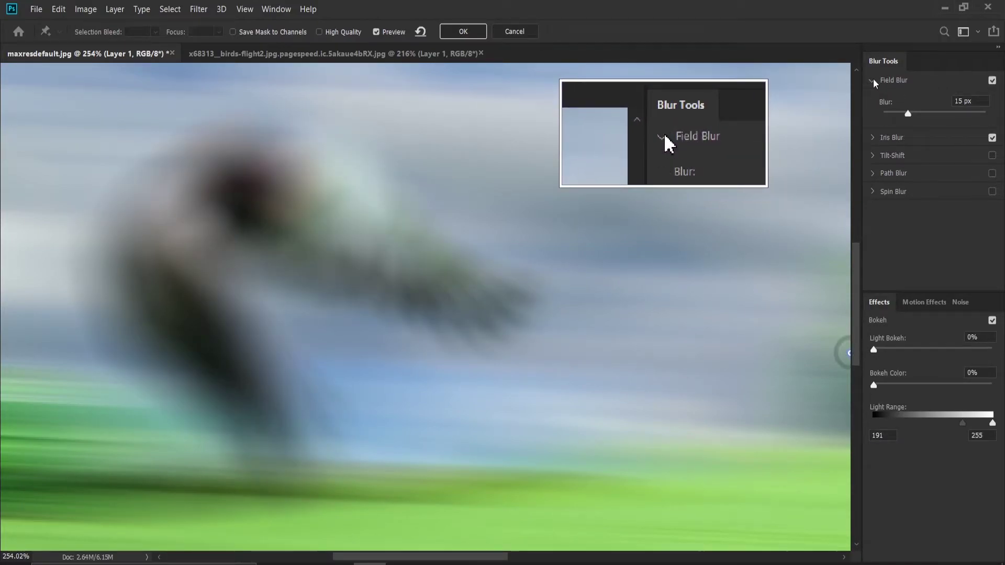
left_click(876, 175)
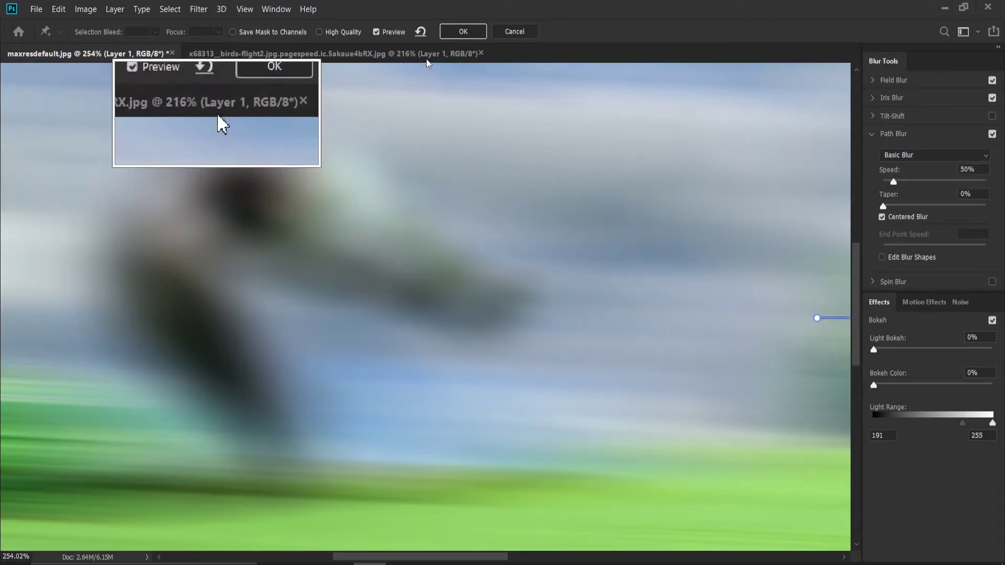
left_click(420, 32)
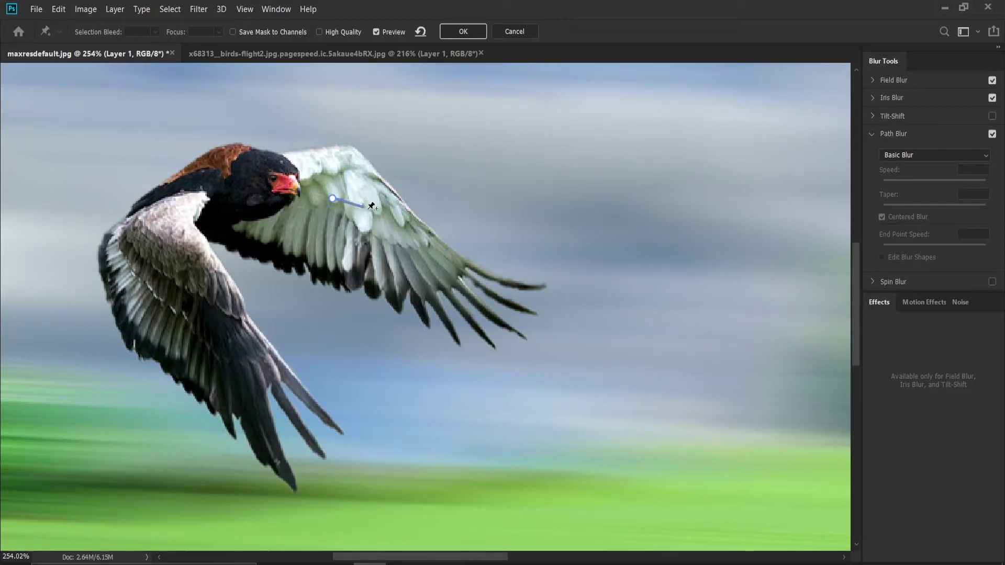
left_click(397, 276)
left_click_drag(399, 278, 408, 273)
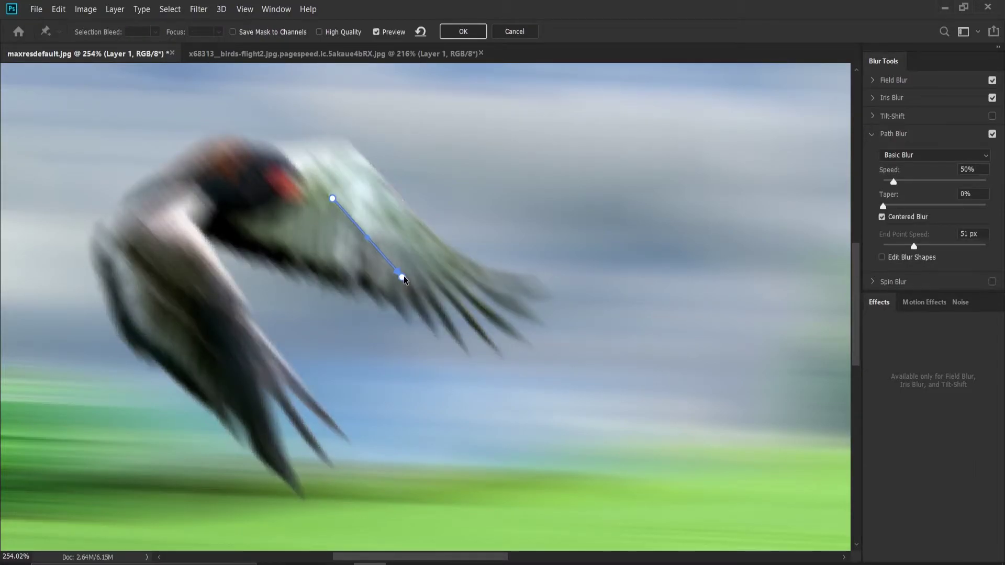
left_click_drag(372, 236, 349, 249)
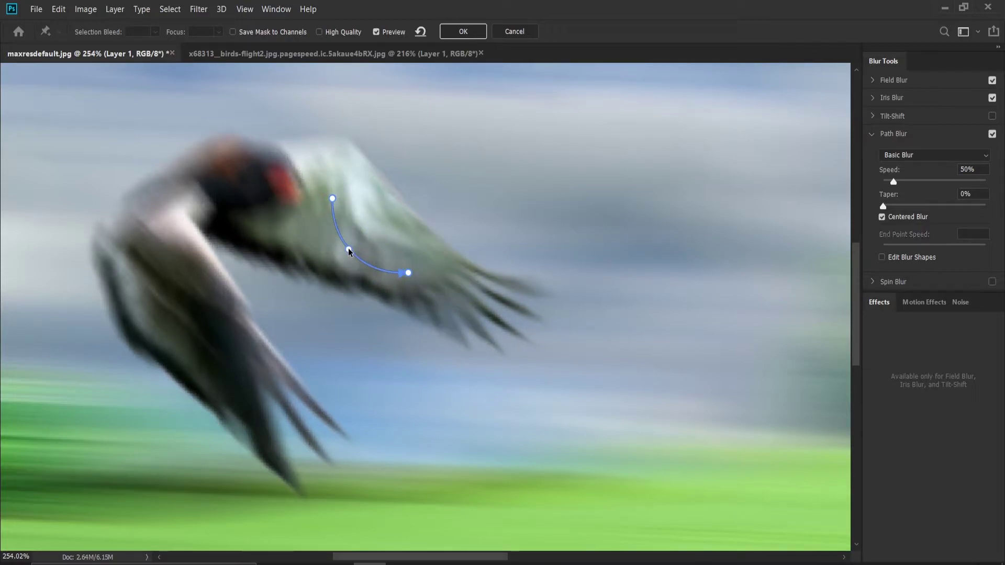
left_click(509, 32)
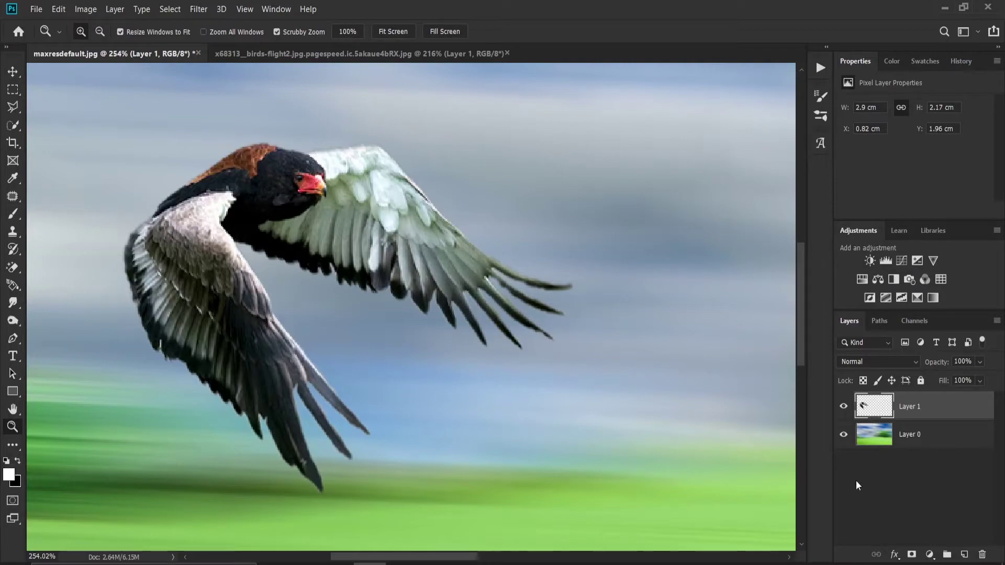
Duplicate the eagle layer as Layer 1 copy and add a white layer mask.
key("ctrl+j")
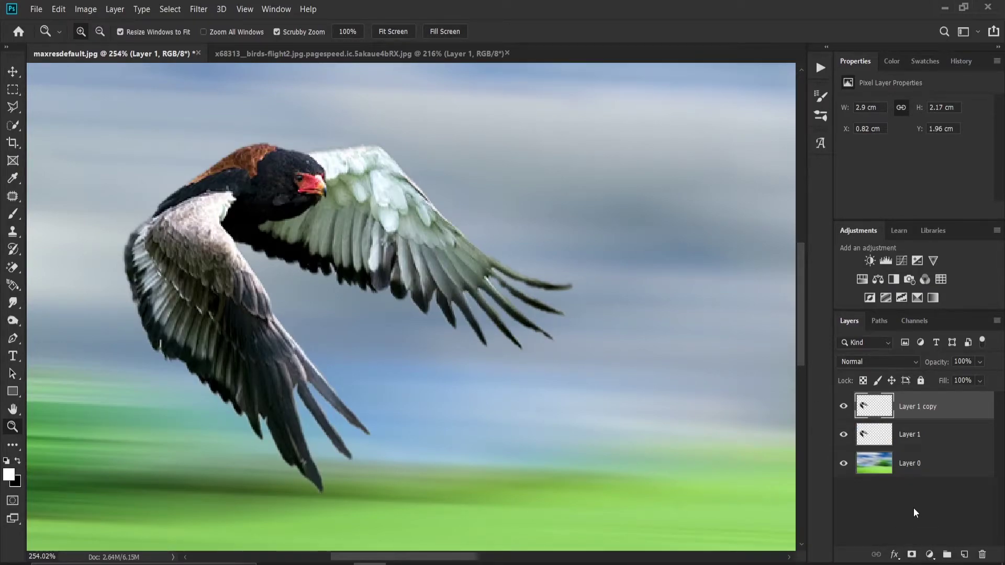
left_click(910, 557)
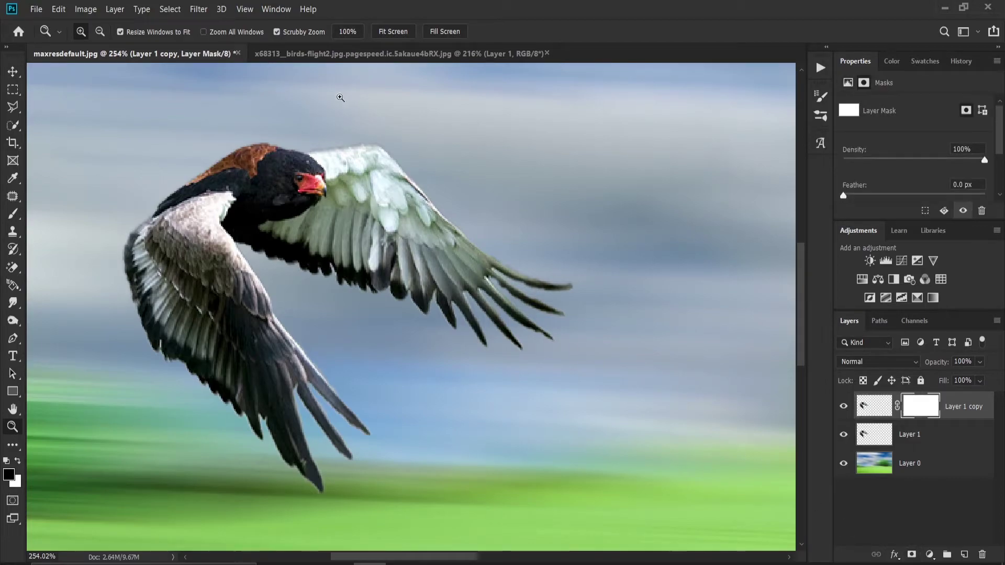
left_click(199, 9)
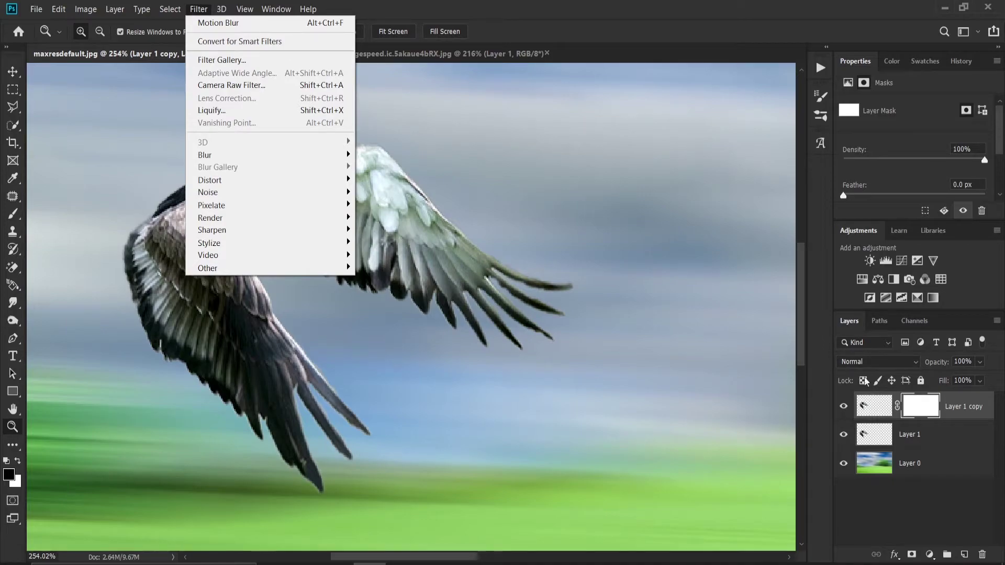
Start a Path Blur on Layer 1 copy's pixels and clear the default path.
left_click(885, 410)
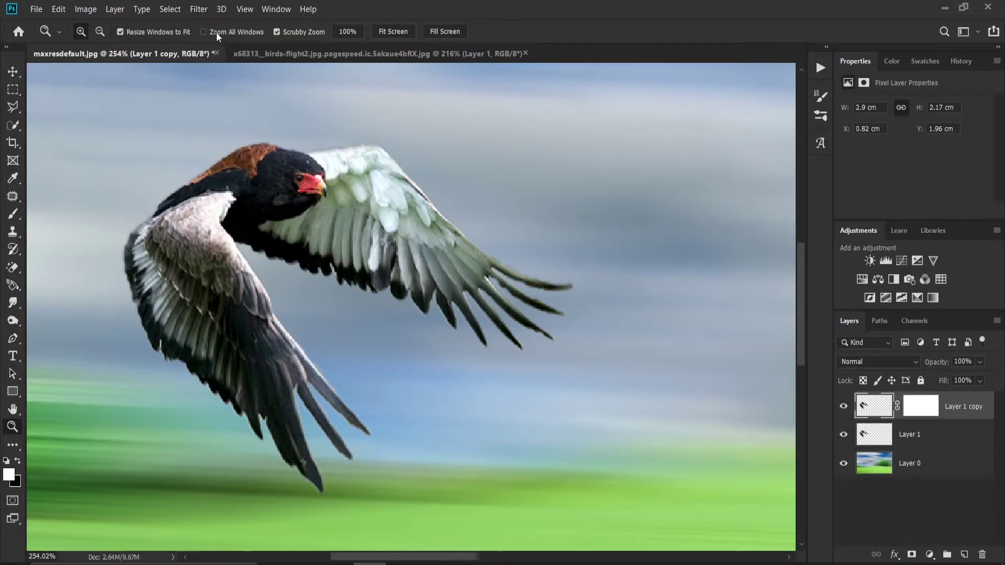
left_click(199, 8)
mouse_move(218, 168)
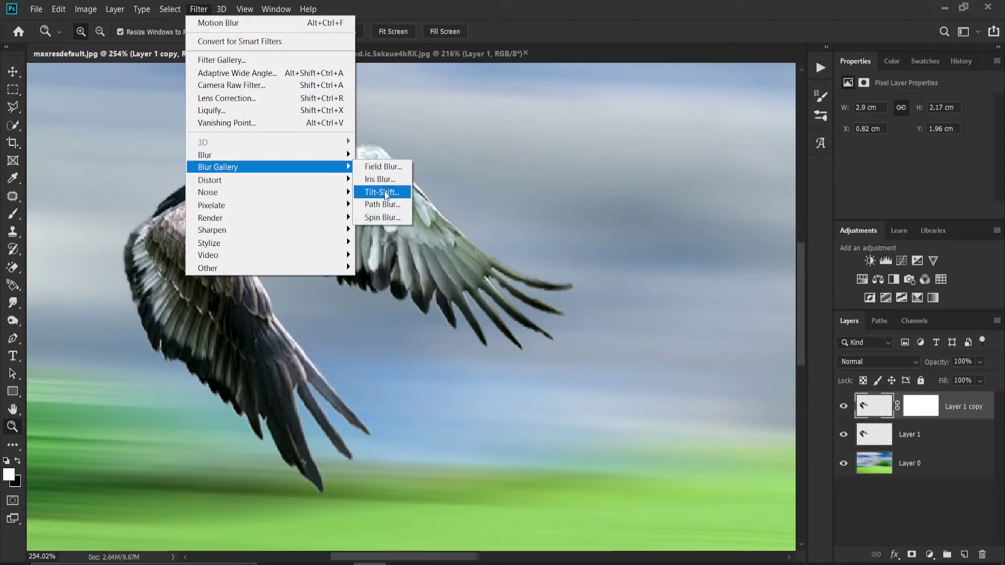
left_click(386, 204)
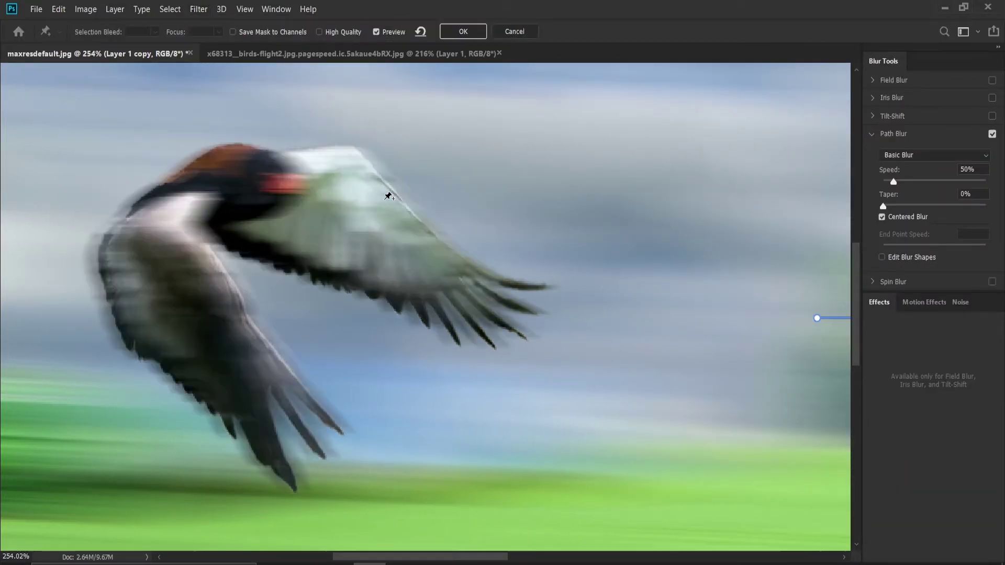
left_click(418, 33)
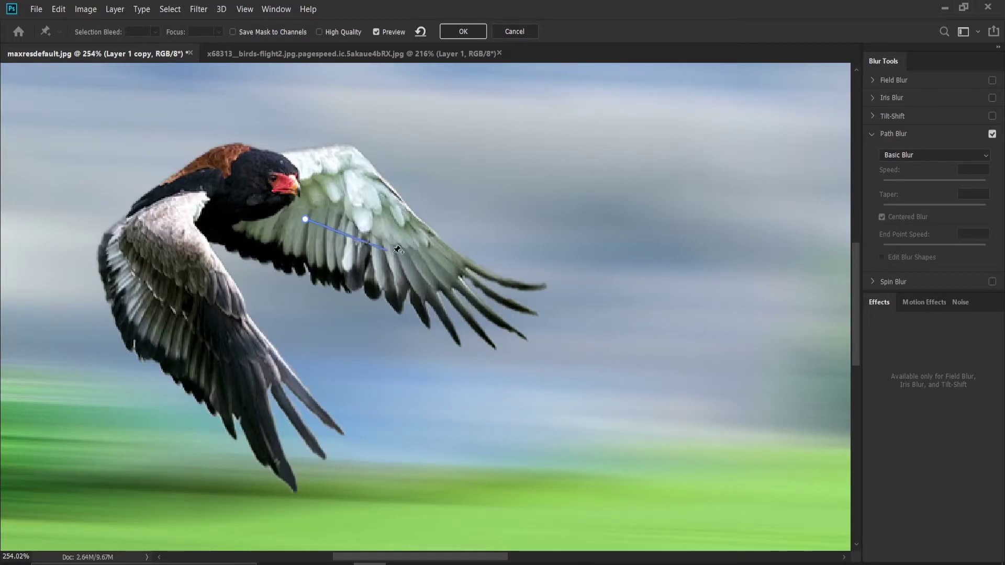
Draw a curved blur path along the right wing and set Speed to 6%.
double_click(429, 274)
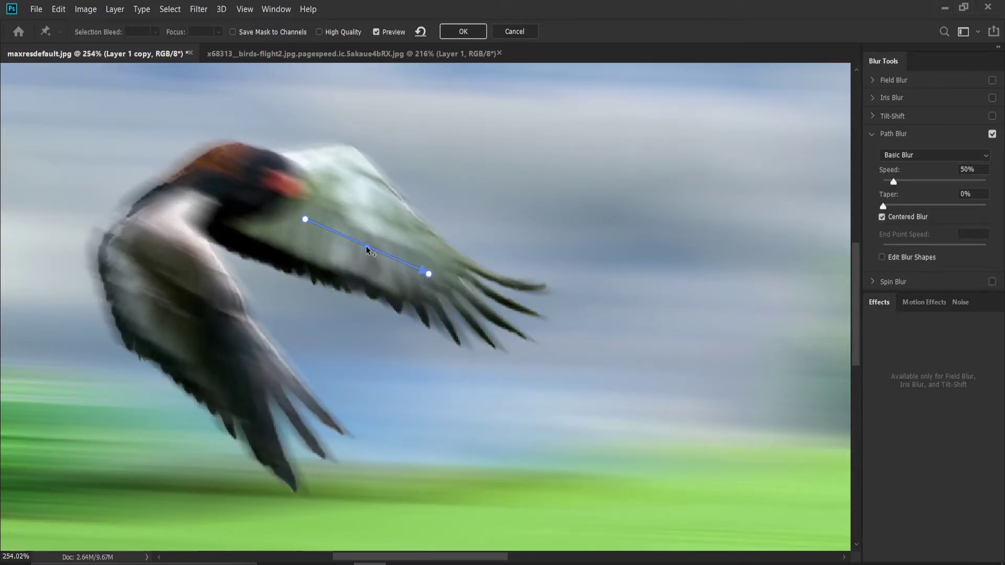
mouse_move(365, 246)
left_mouse_down()
mouse_move(359, 267)
mouse_move(368, 204)
left_mouse_up()
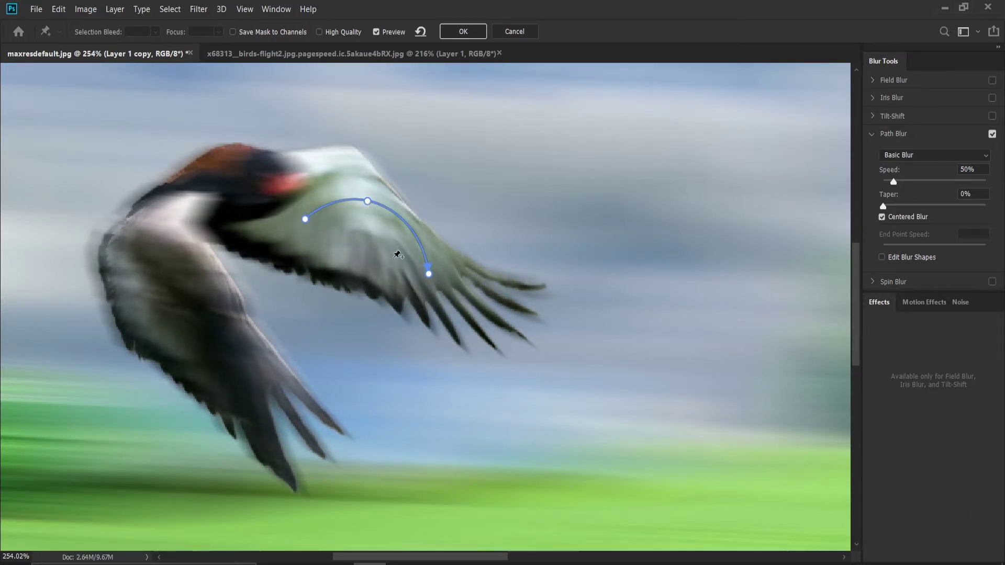
left_click_drag(428, 275, 477, 300)
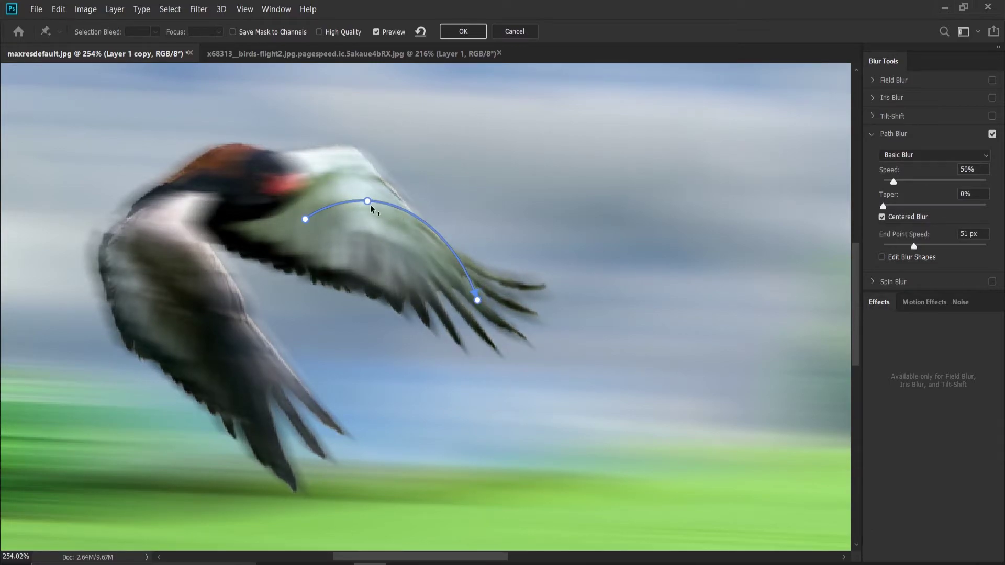
left_click_drag(367, 201, 380, 276)
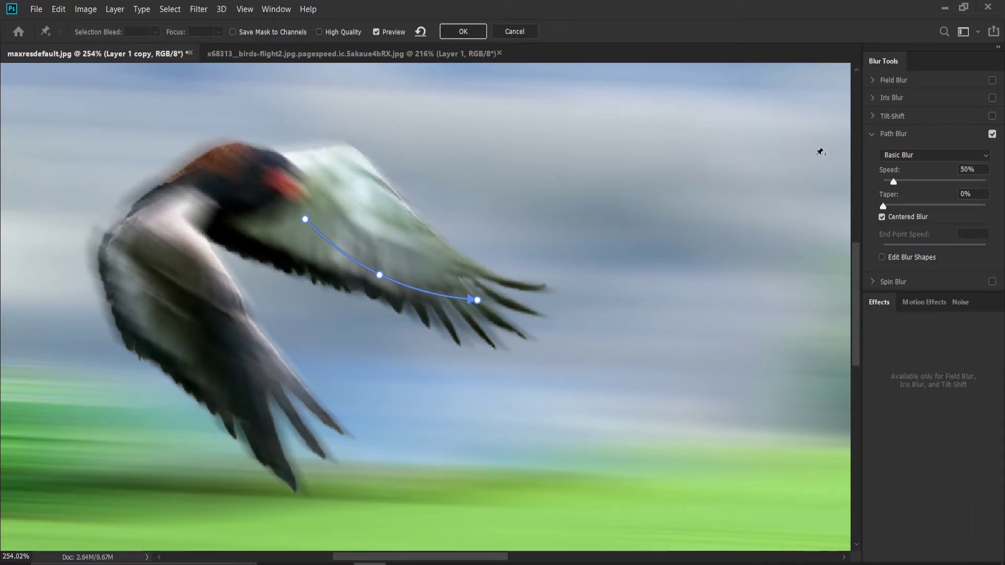
left_click_drag(896, 183, 885, 183)
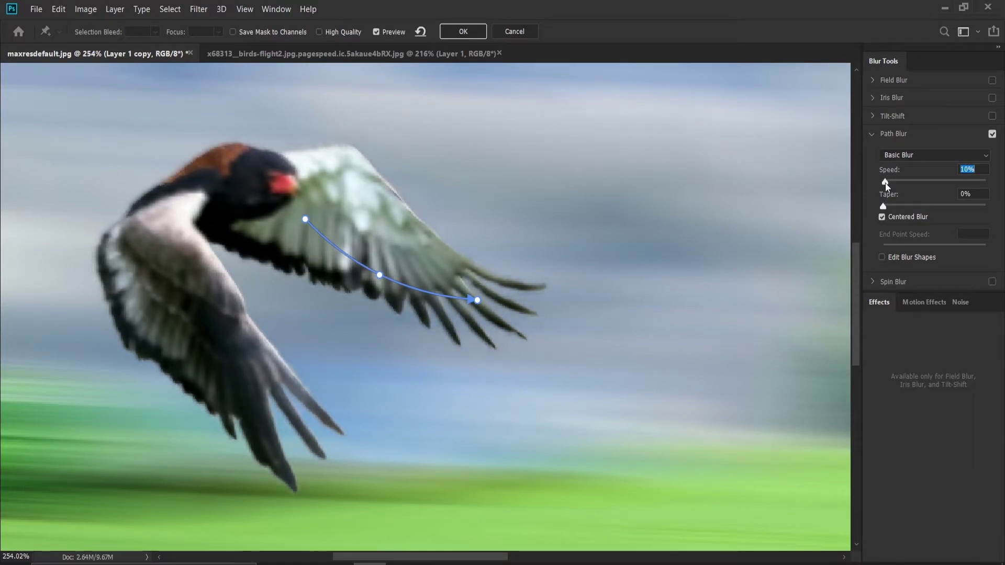
left_click_drag(885, 183, 885, 184)
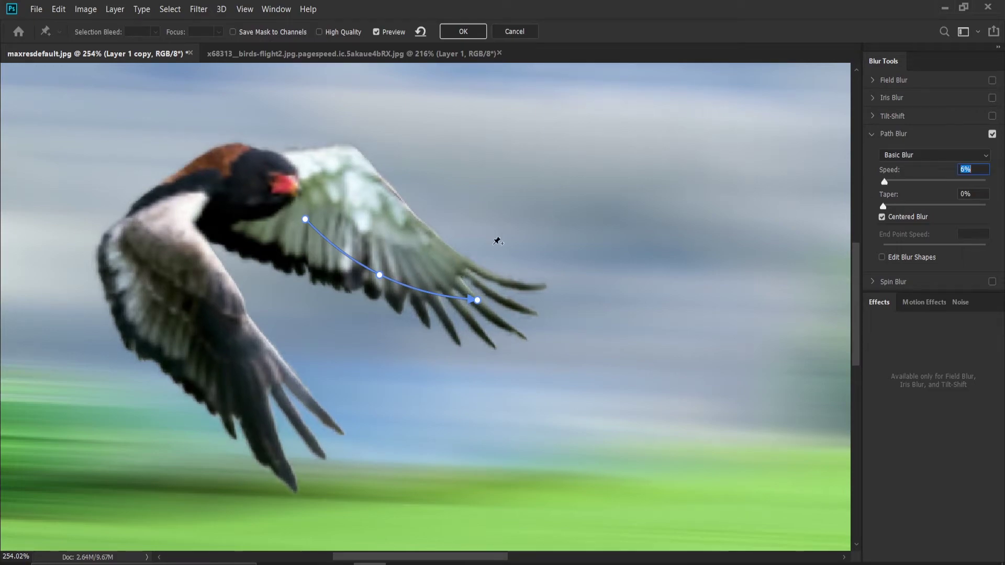
mouse_move(478, 300)
left_mouse_down()
mouse_move(549, 331)
mouse_move(632, 332)
left_mouse_up()
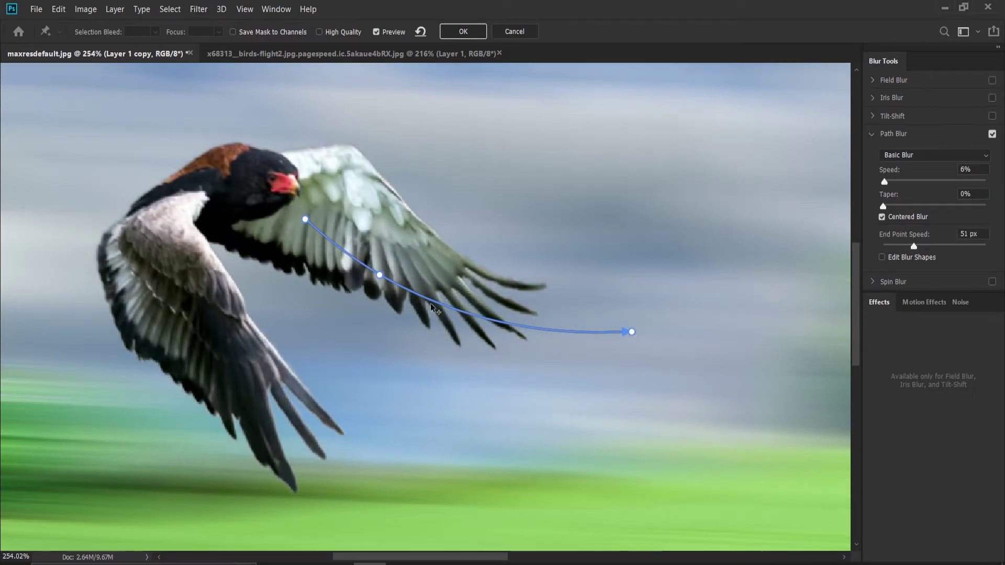
left_click_drag(305, 219, 307, 202)
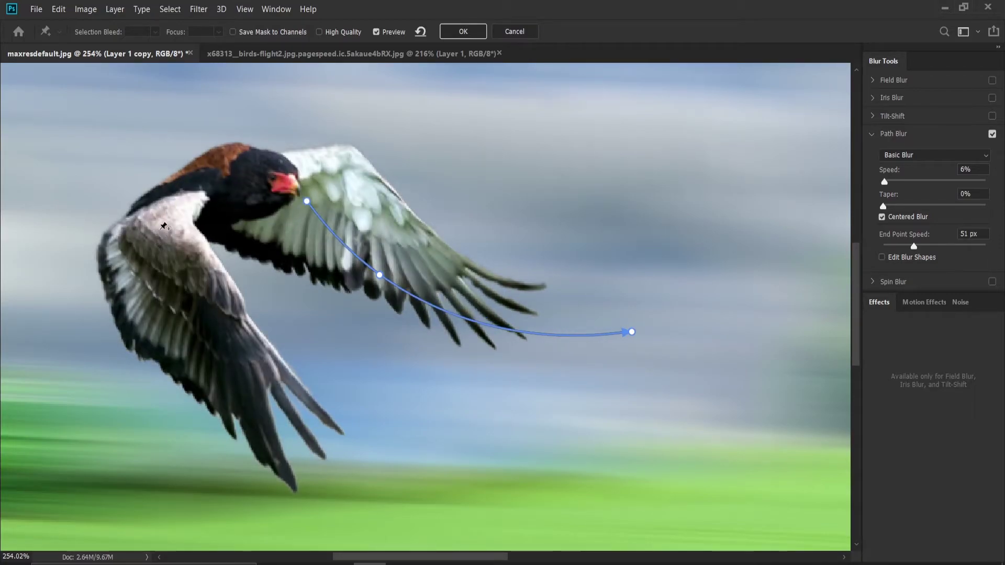
Add a second curved blur path on the left wing, set Speed to 15%, and apply.
left_click(151, 217)
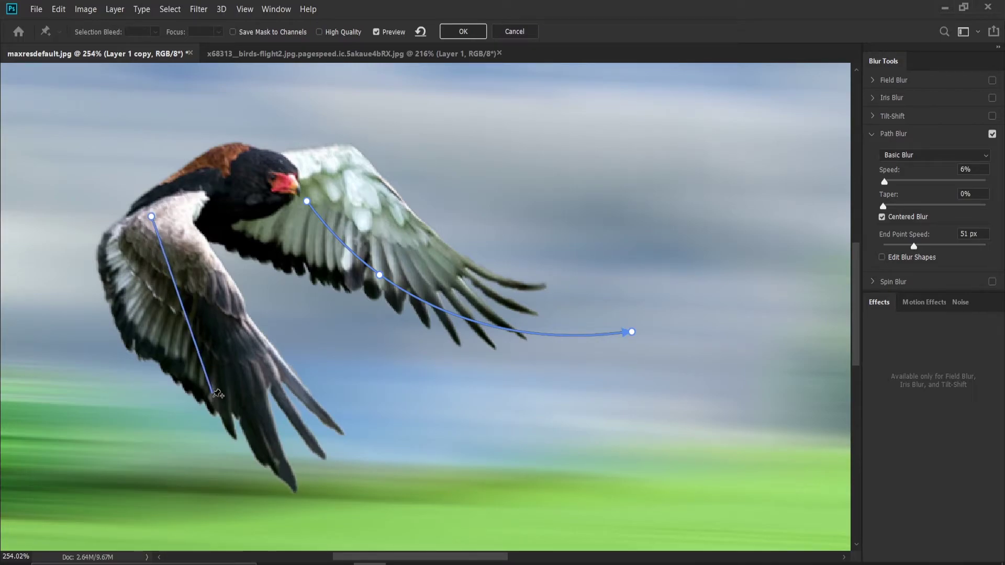
double_click(313, 468)
left_click_drag(233, 344, 180, 355)
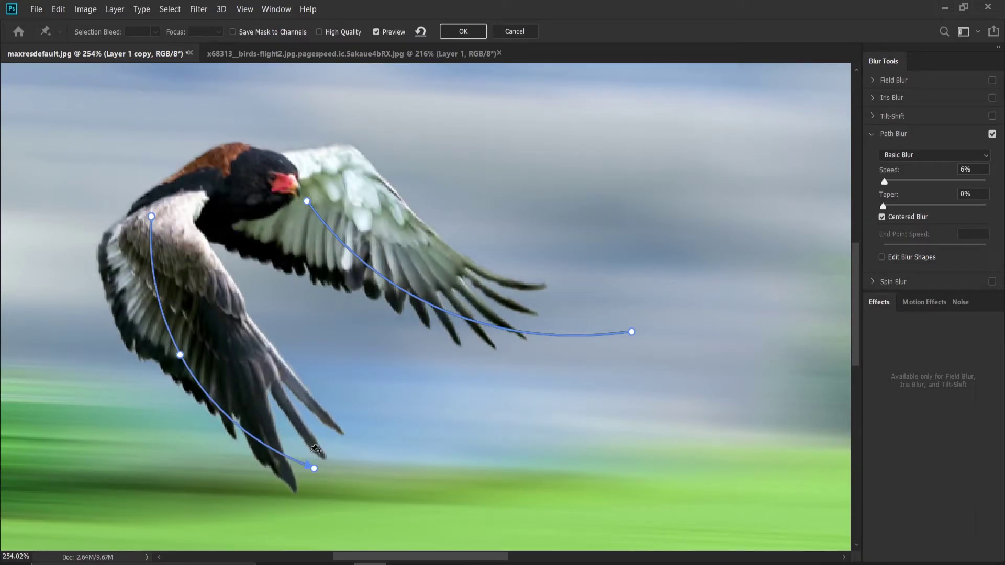
left_click_drag(314, 469, 362, 475)
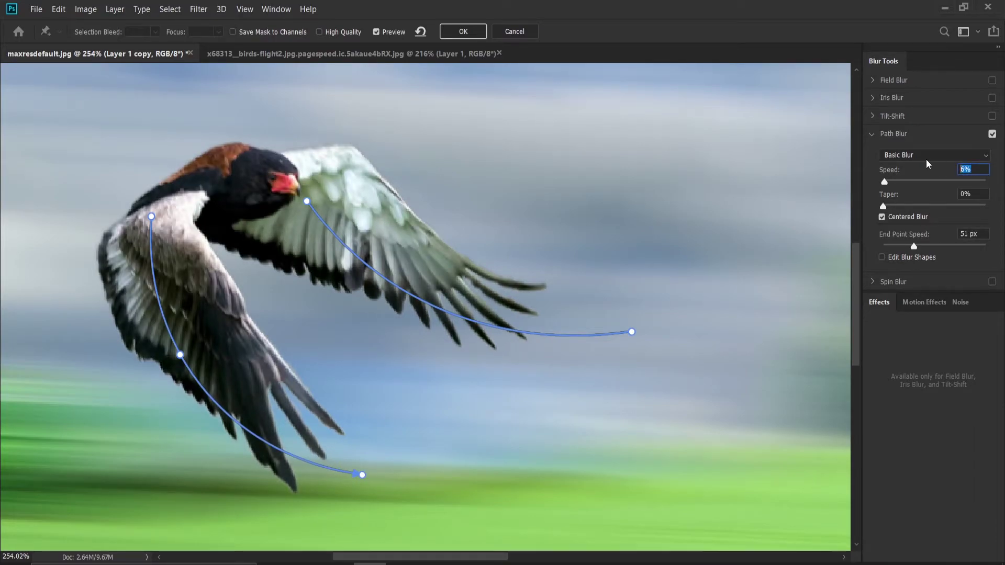
type("15")
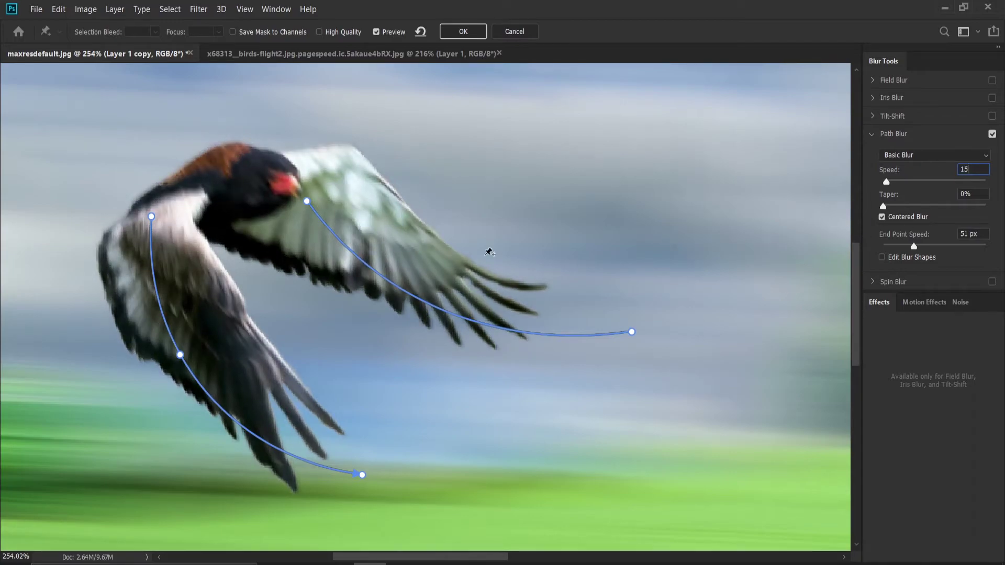
left_click(463, 31)
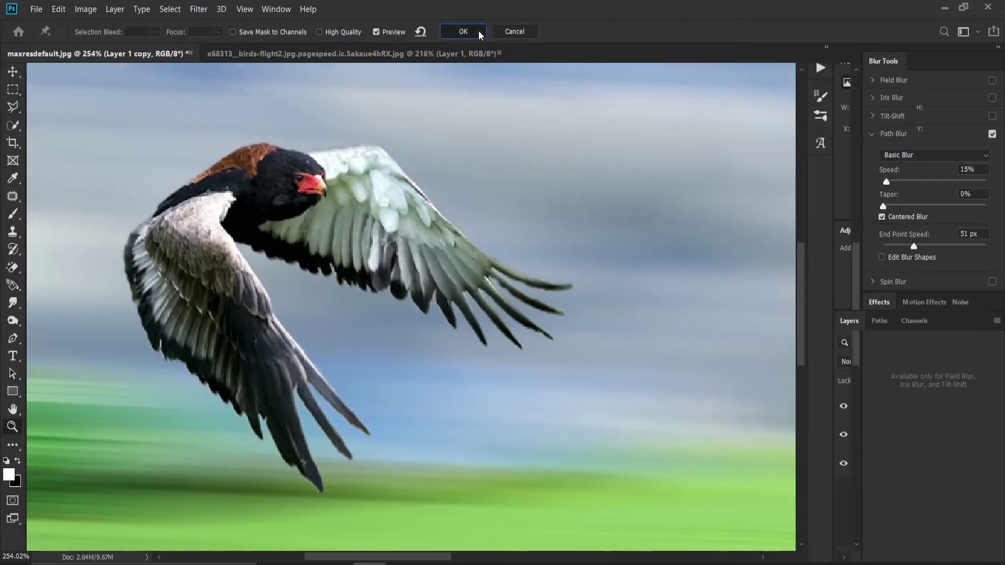
Invert Layer 1 copy's mask to black and set up a 329 px soft brush.
key("ctrl+0")
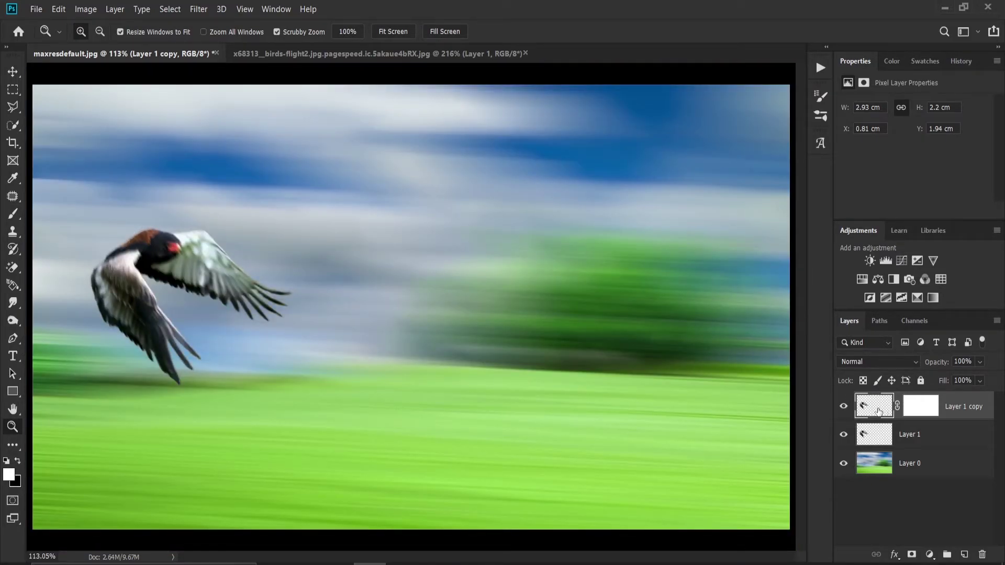
left_click(923, 416)
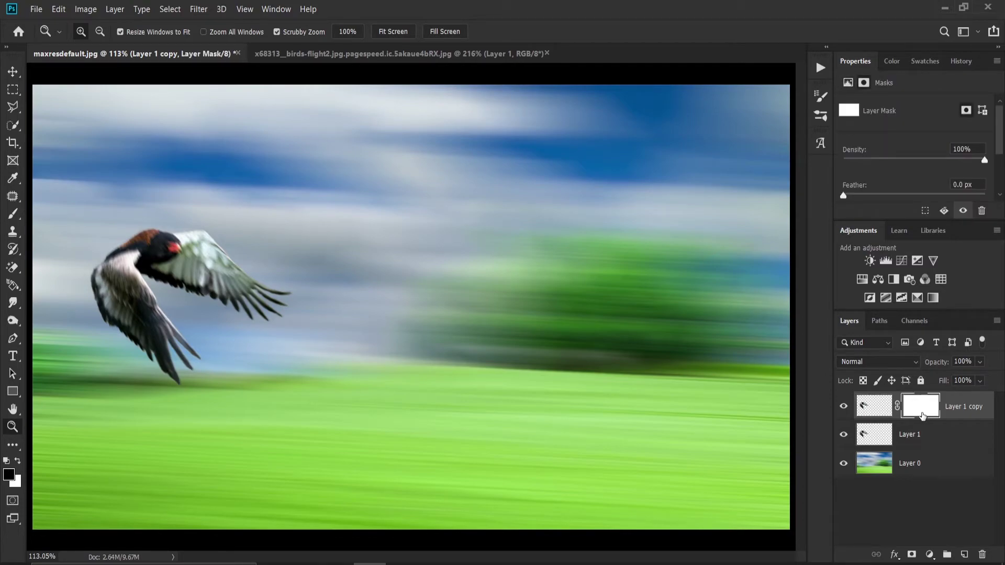
key("ctrl+i")
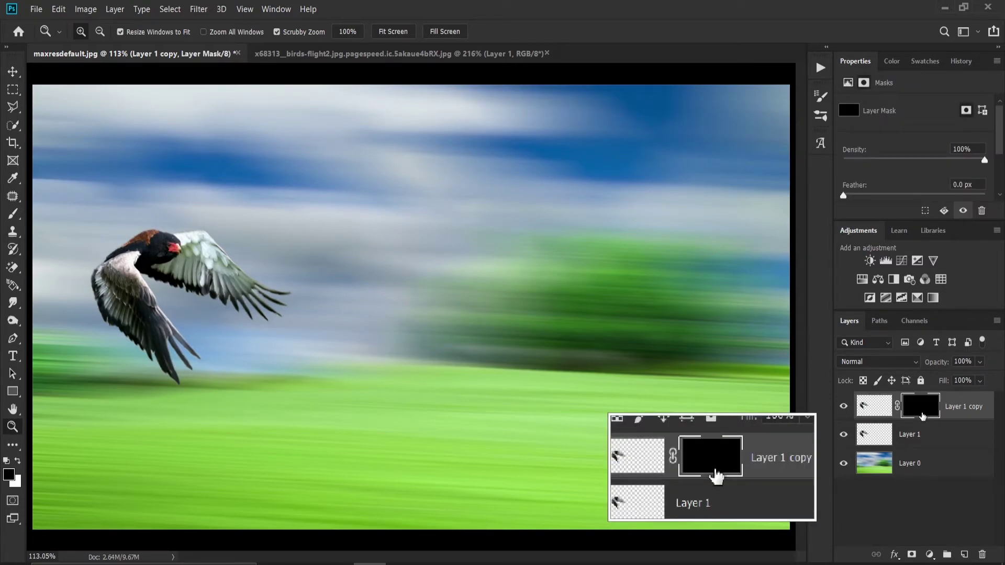
key("b")
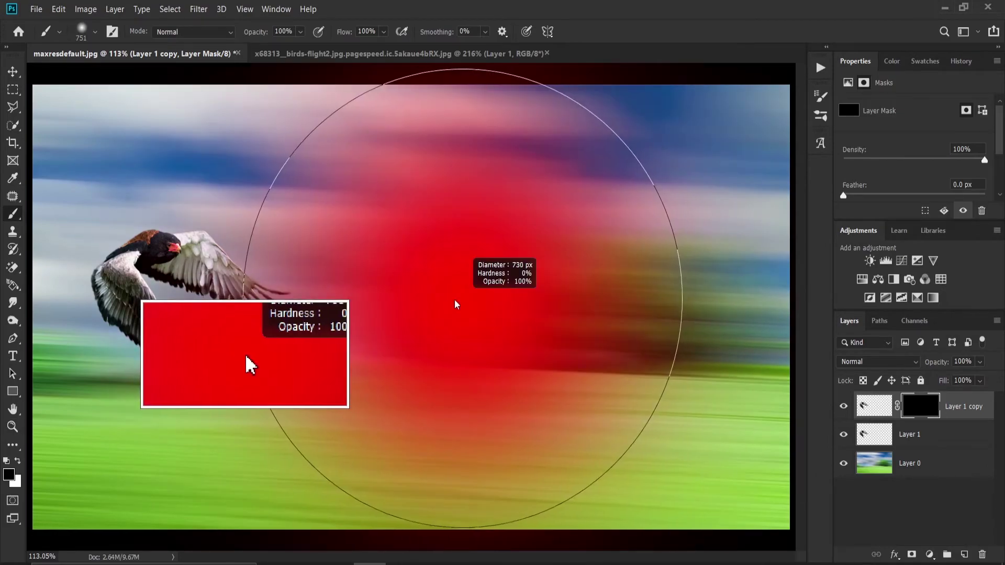
mouse_move(456, 305)
left_mouse_down()
mouse_move(321, 395)
mouse_move(296, 366)
left_mouse_up()
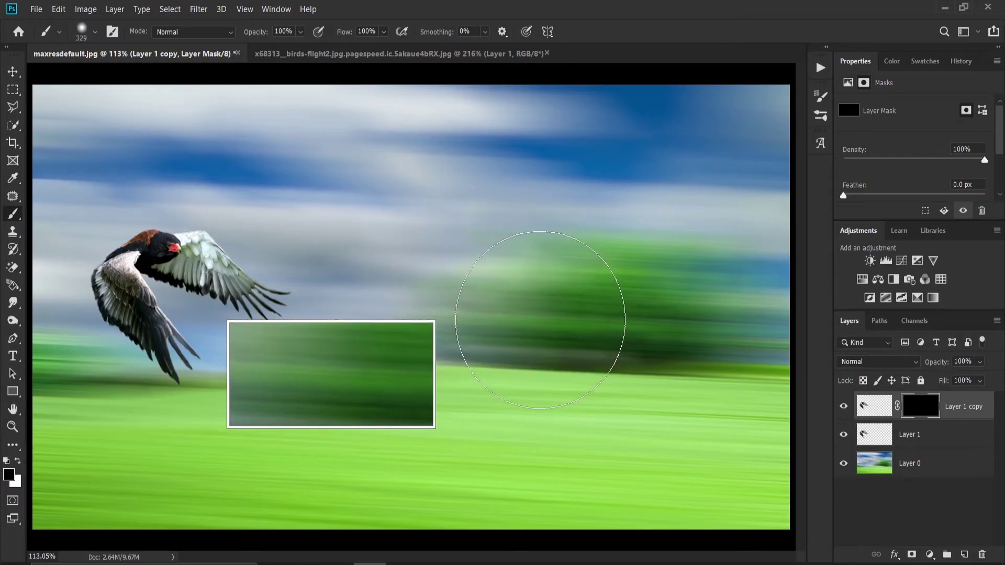
key("z")
left_click_drag(231, 234, 273, 236)
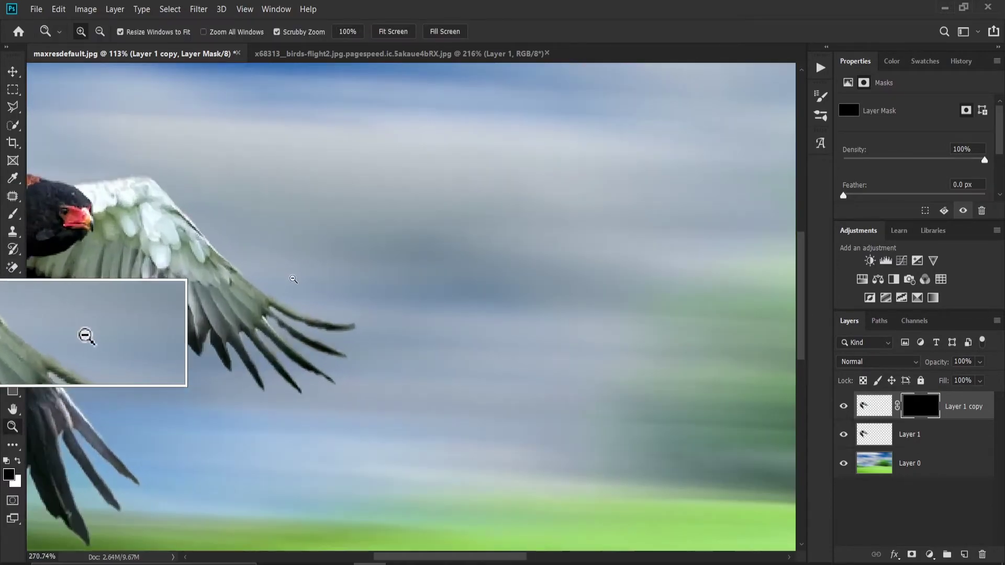
key("b")
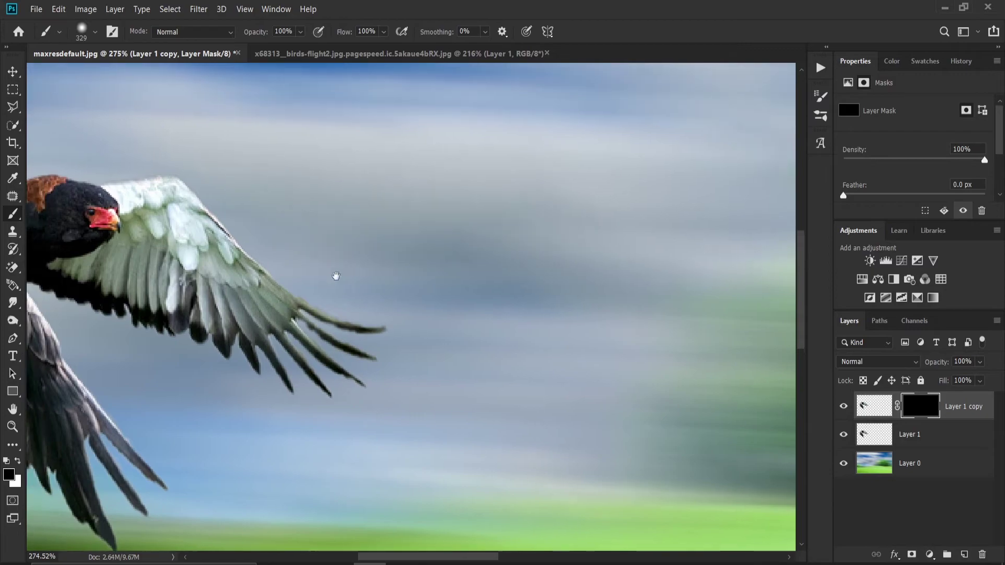
left_click_drag(261, 284, 496, 346)
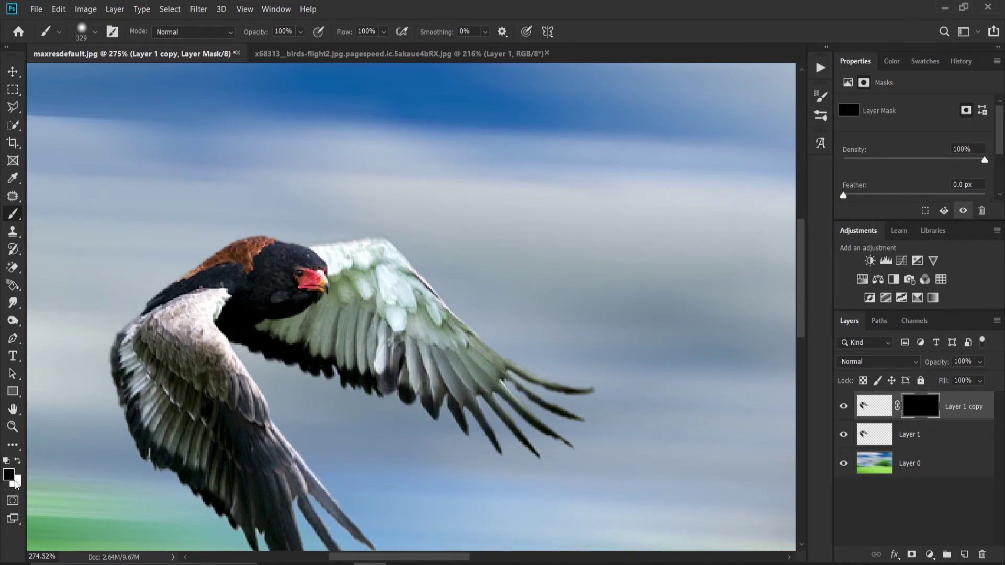
Set white as the painting colour and resize the brush to 57 px.
left_click(17, 461)
right_click(490, 320, "alt")
left_click_drag(490, 321, 423, 351)
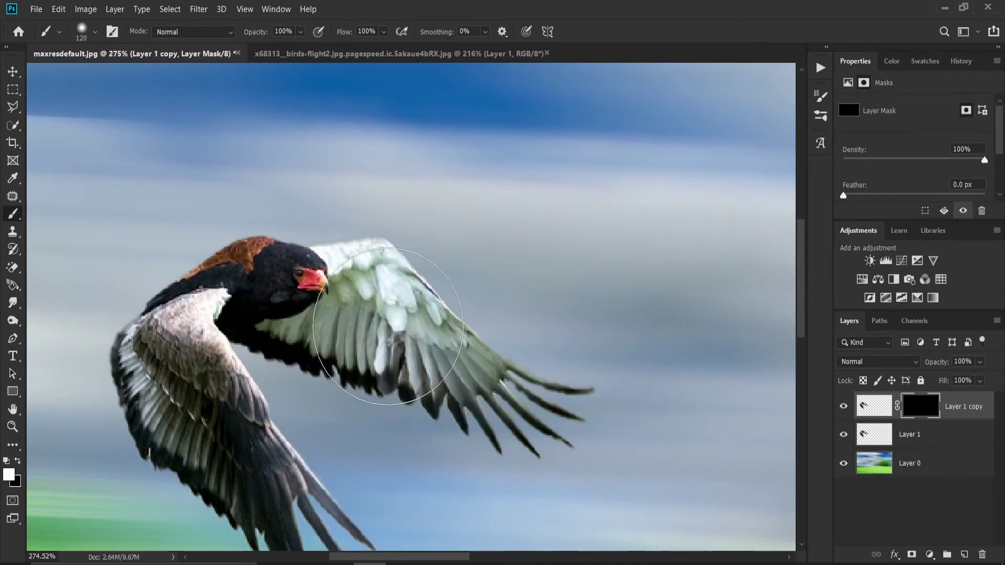
left_click(423, 350)
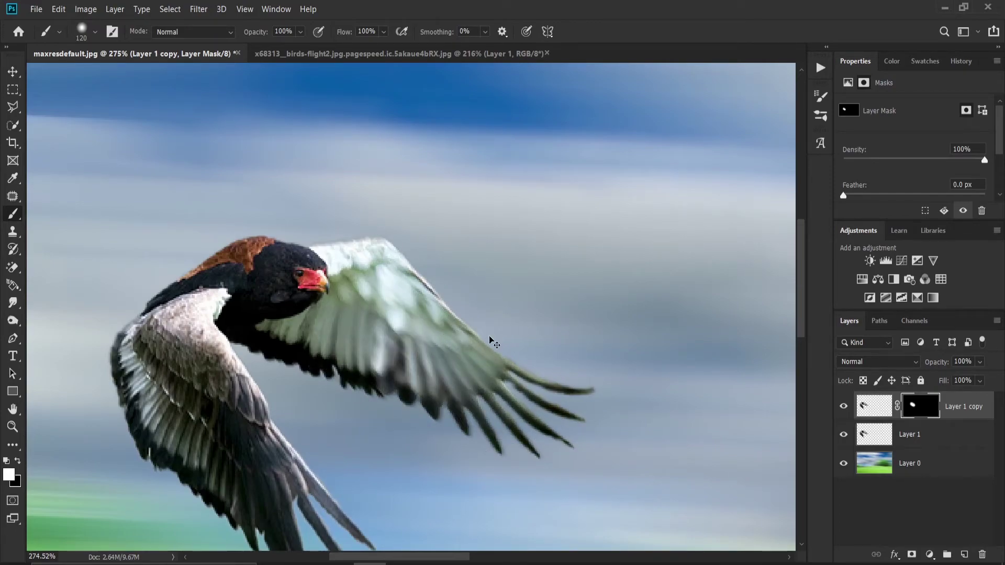
key("ctrl+z")
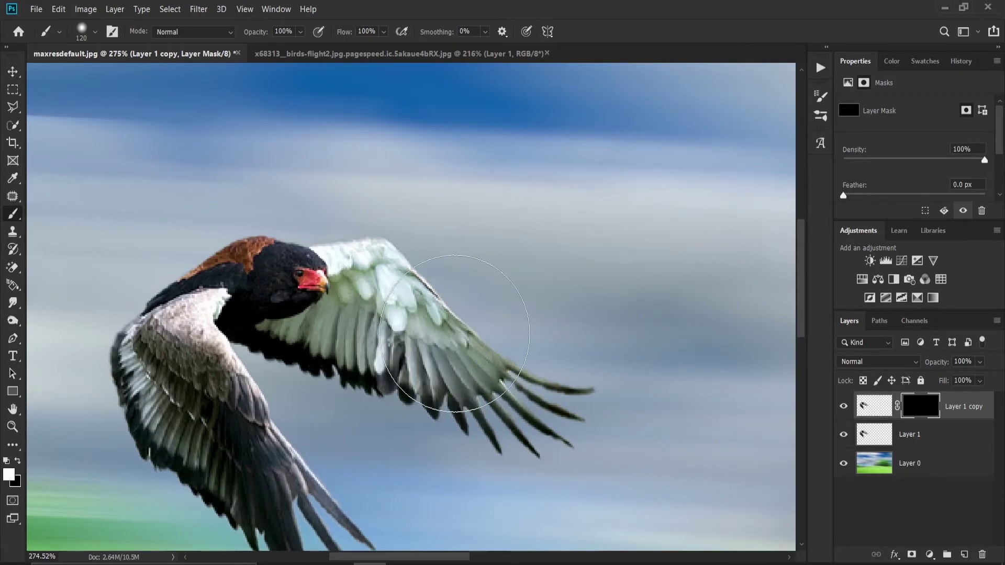
right_click(456, 343, "alt")
left_click_drag(455, 343, 424, 343)
Paint white on the mask over both wings to reveal the path blur.
left_click(385, 268)
mouse_move(386, 267)
left_mouse_down()
mouse_move(495, 417)
mouse_move(357, 324)
left_mouse_up()
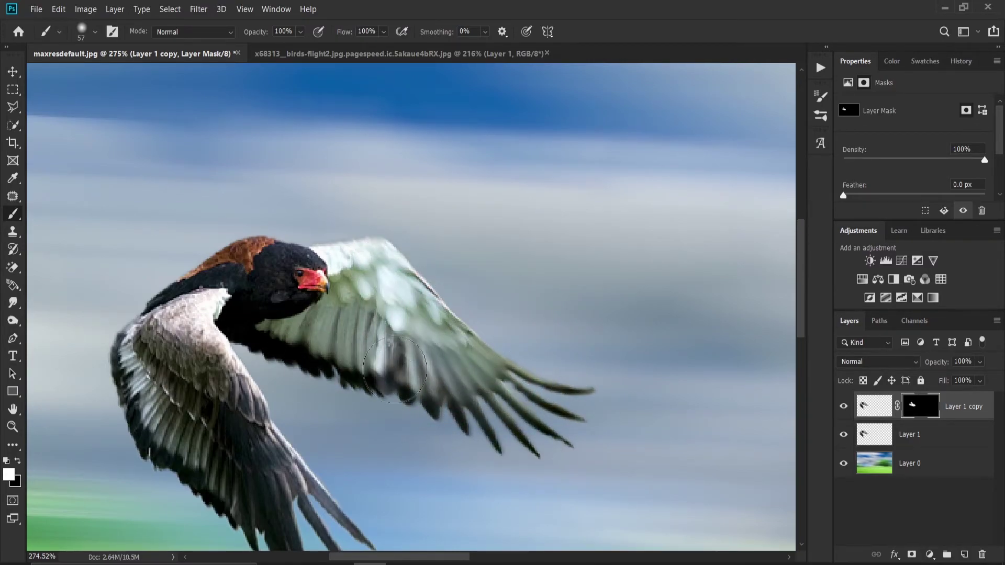
left_click_drag(555, 435, 607, 414)
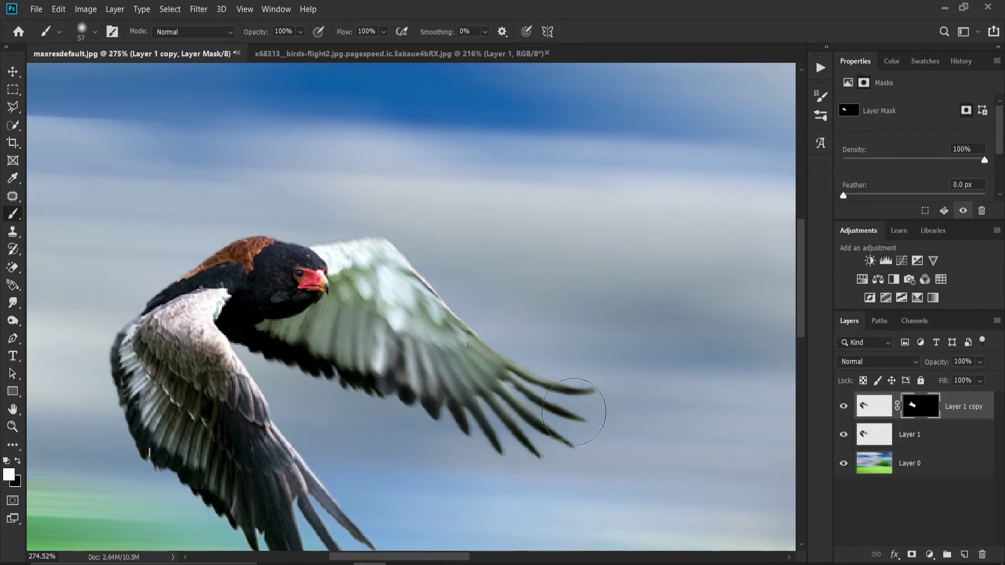
mouse_move(121, 361)
left_mouse_down()
mouse_move(210, 450)
mouse_move(270, 532)
mouse_move(314, 379)
left_mouse_up()
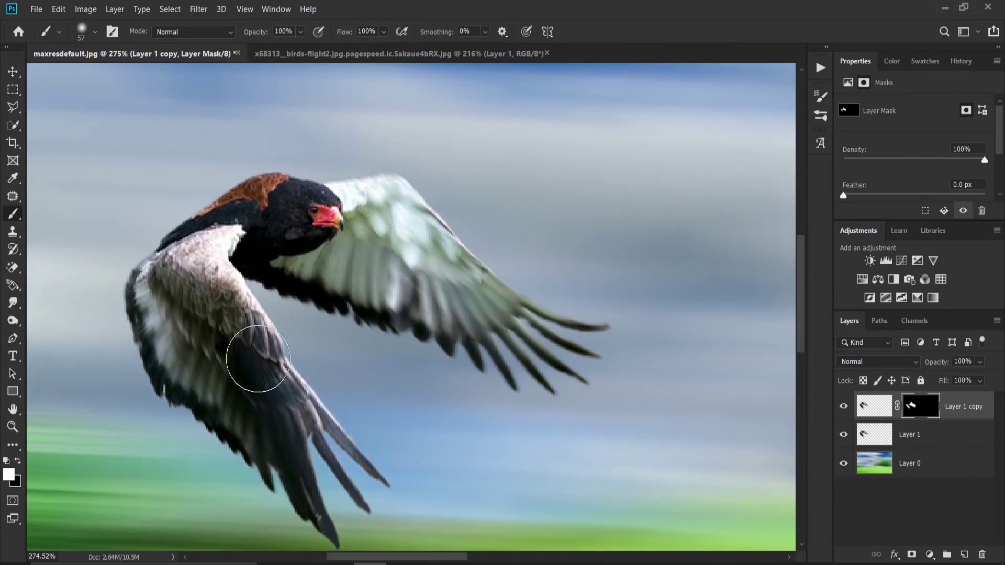
mouse_move(123, 265)
left_mouse_down()
mouse_move(211, 268)
mouse_move(198, 366)
mouse_move(254, 352)
left_mouse_up()
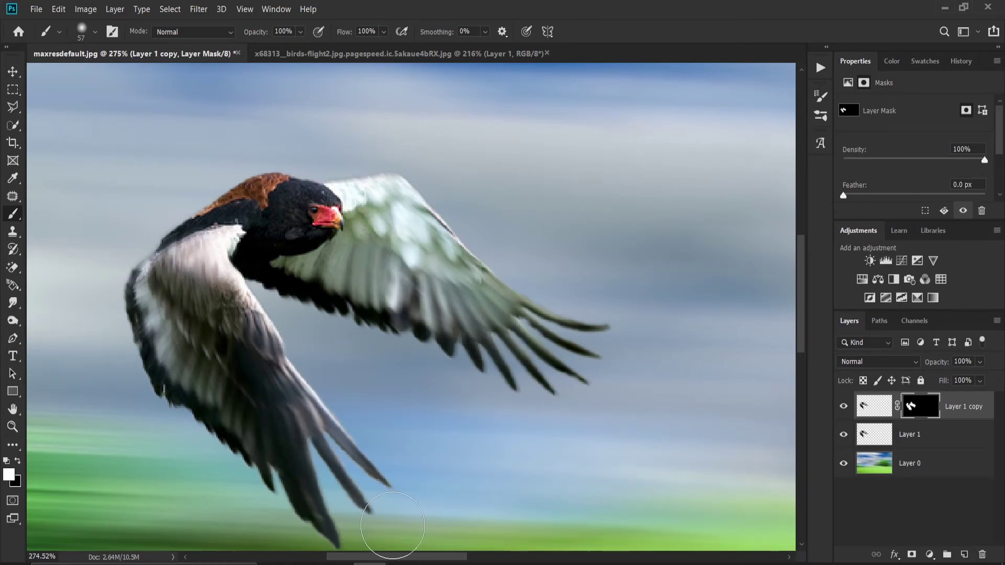
key("ctrl+0")
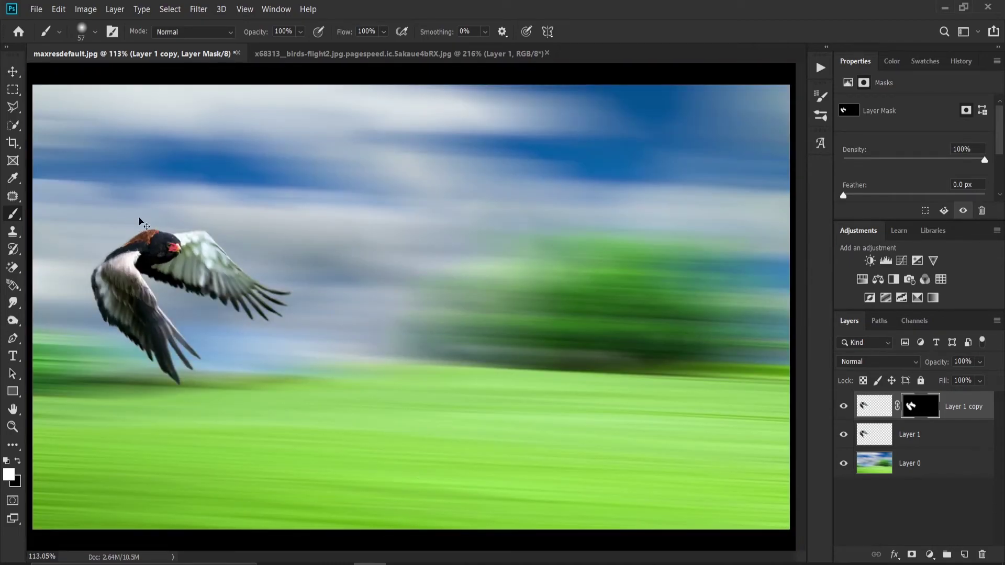
Merge Layer 1 and Layer 1 copy into a single bird layer.
key("ctrl+t")
left_click_drag(181, 271, 207, 275)
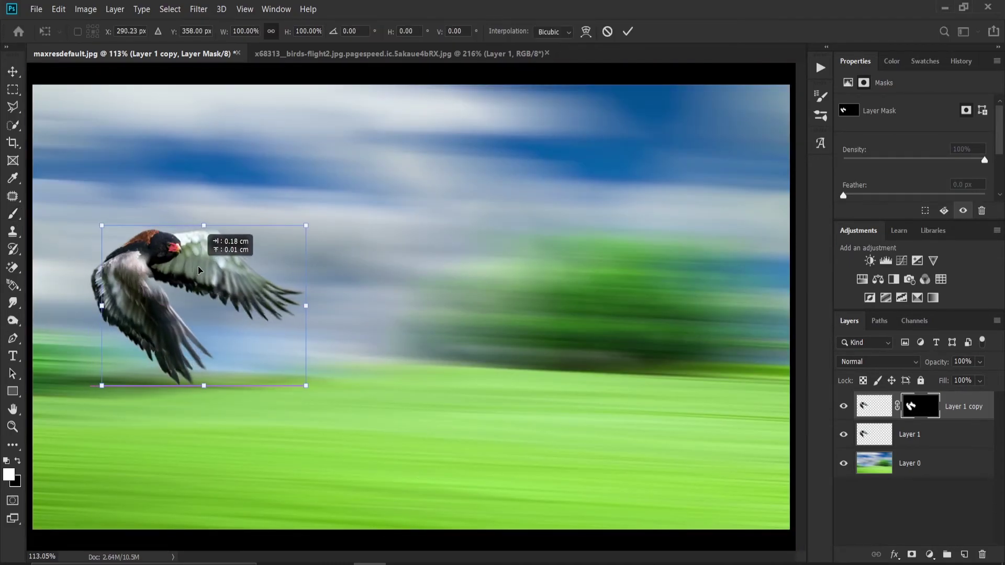
key("ctrl+z")
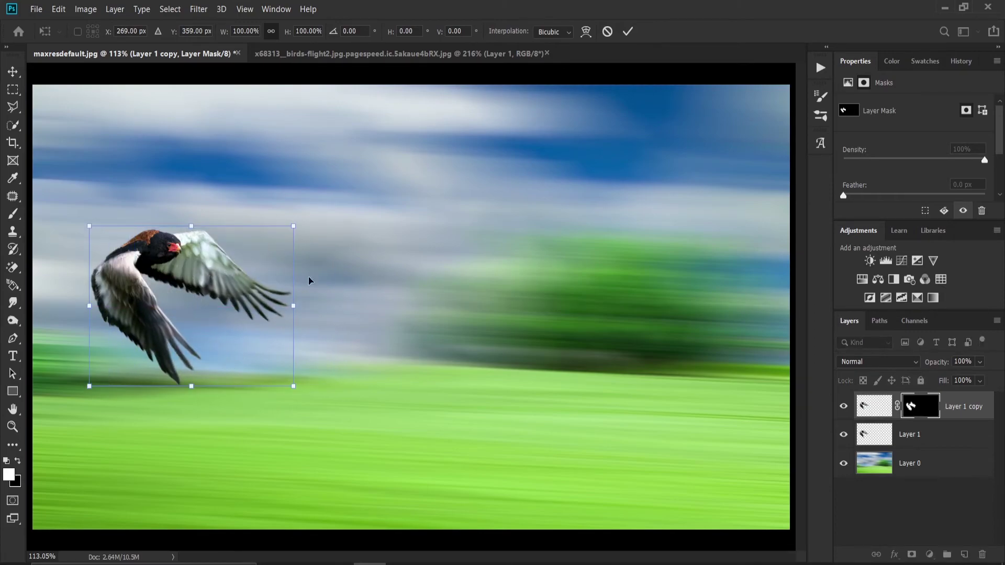
left_click(915, 435)
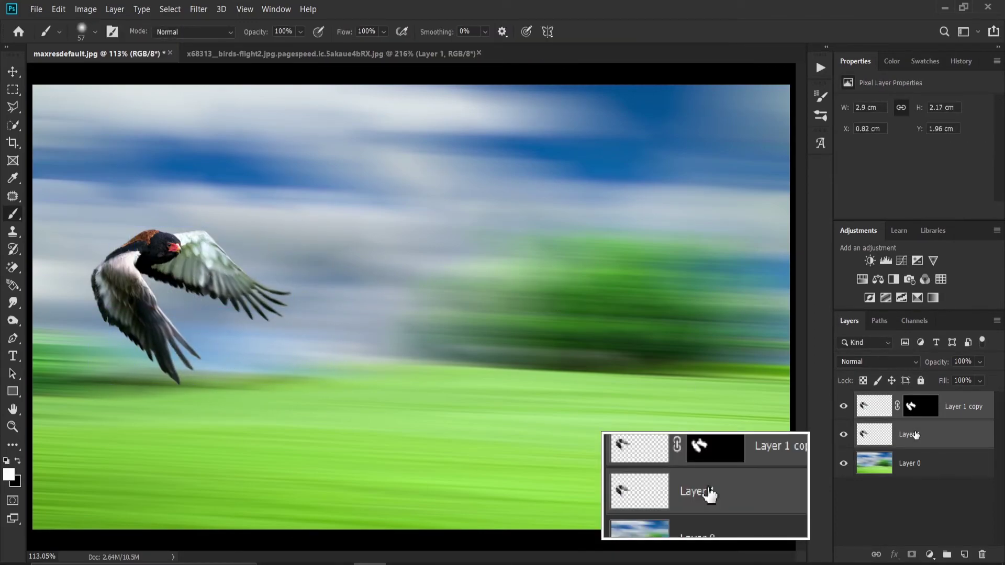
key("ctrl+e")
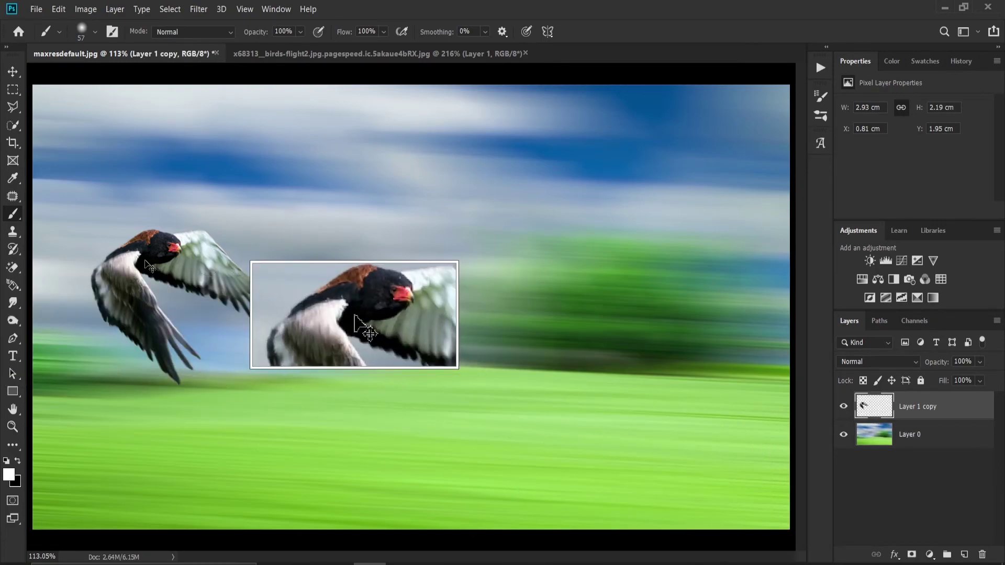
Scale the merged bird to about 71% and move it up and to the right.
key("ctrl+t")
mouse_move(178, 260)
left_mouse_down()
mouse_move(320, 236)
mouse_move(308, 274)
left_mouse_up()
left_click_drag(315, 310, 256, 246)
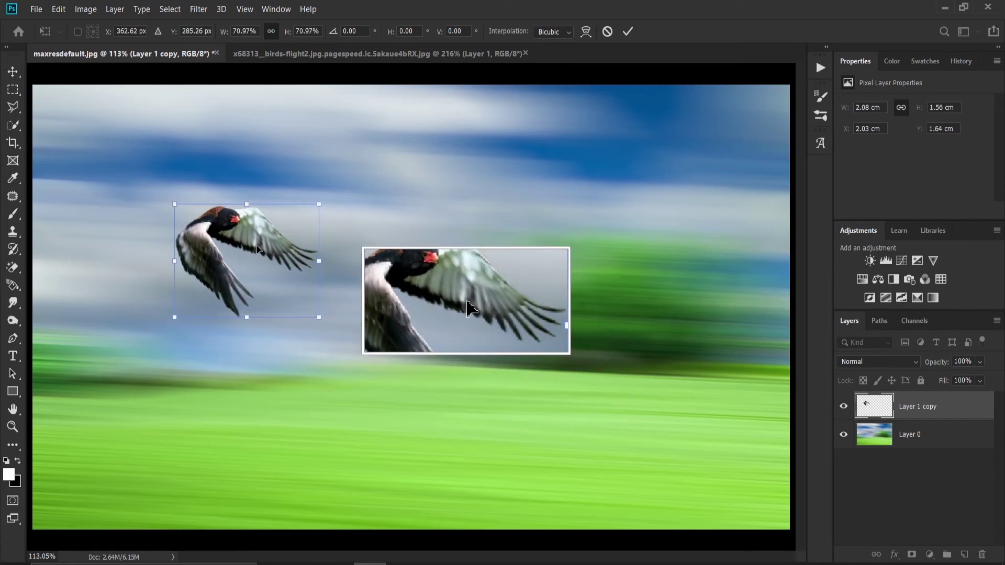
key("b")
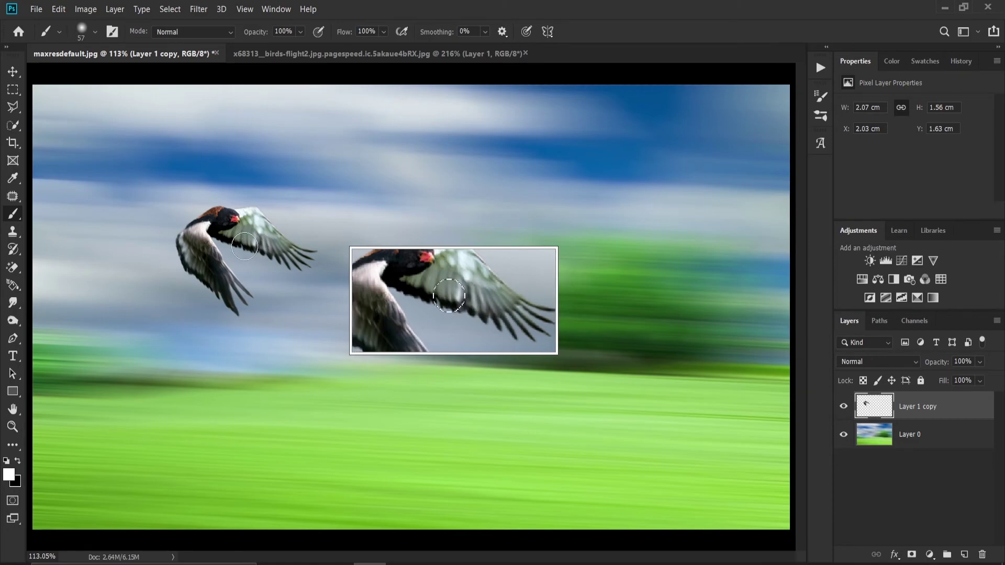
key("z")
mouse_move(220, 257)
left_mouse_down()
mouse_move(270, 283)
mouse_move(223, 298)
left_mouse_up()
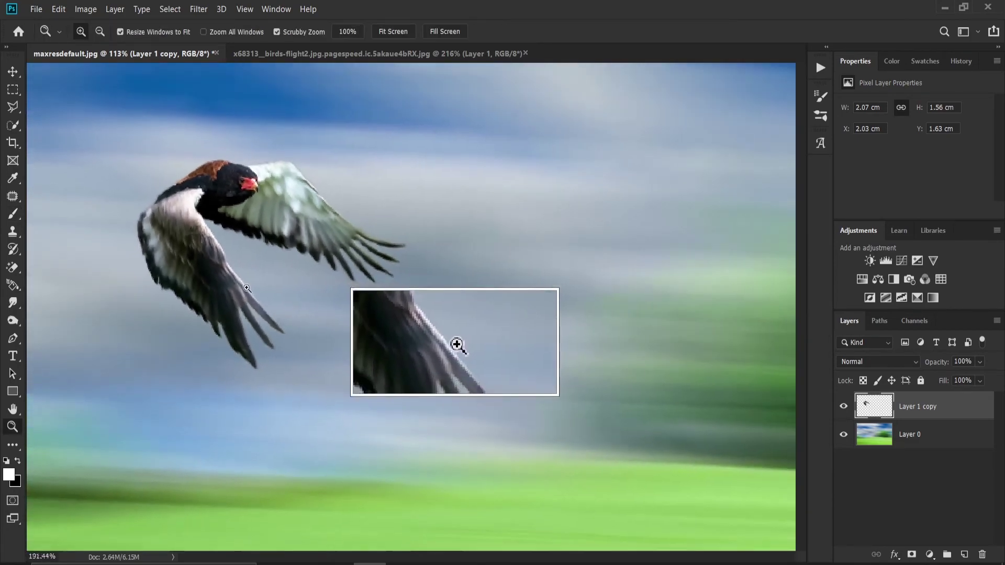
key("b")
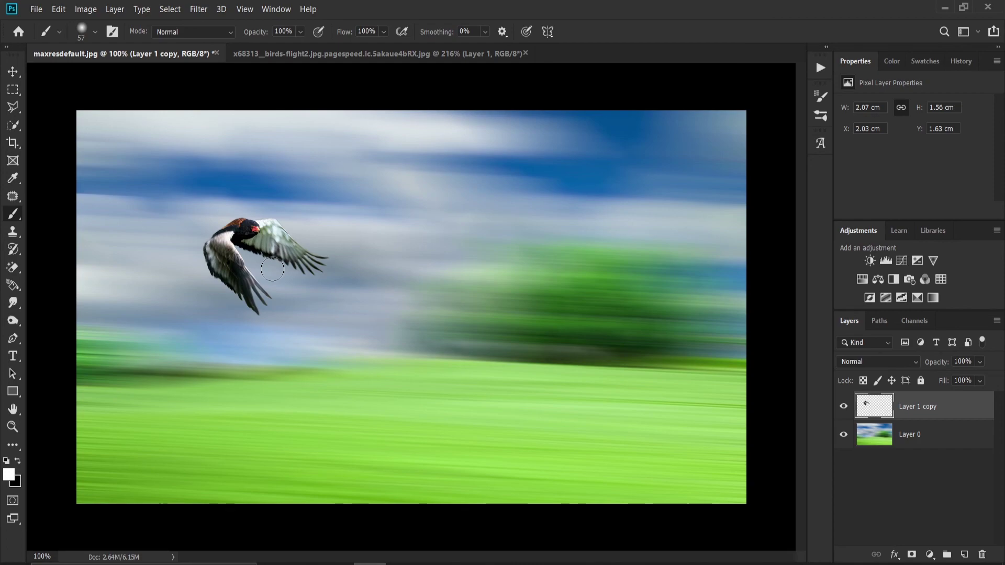
left_click_drag(276, 233, 267, 225)
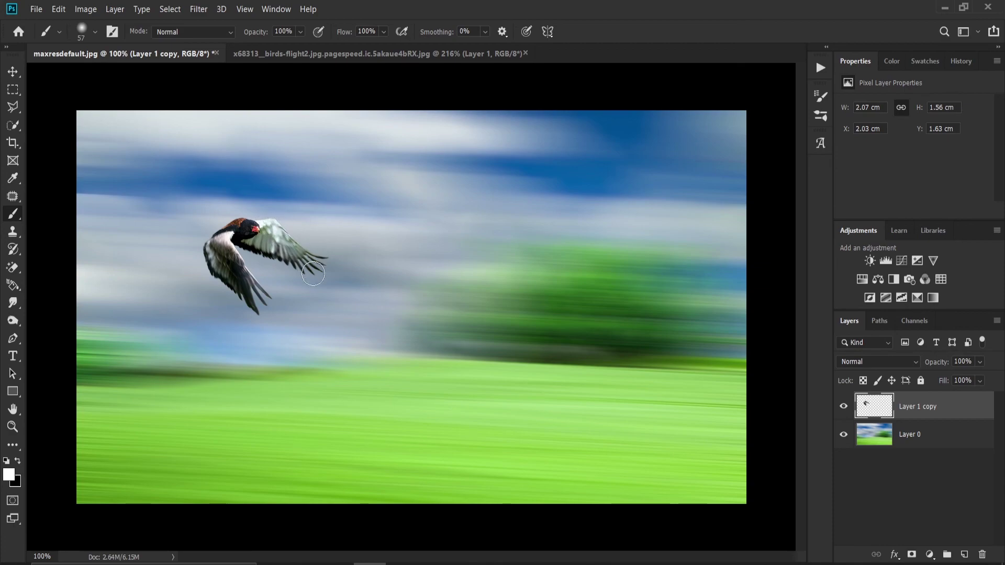